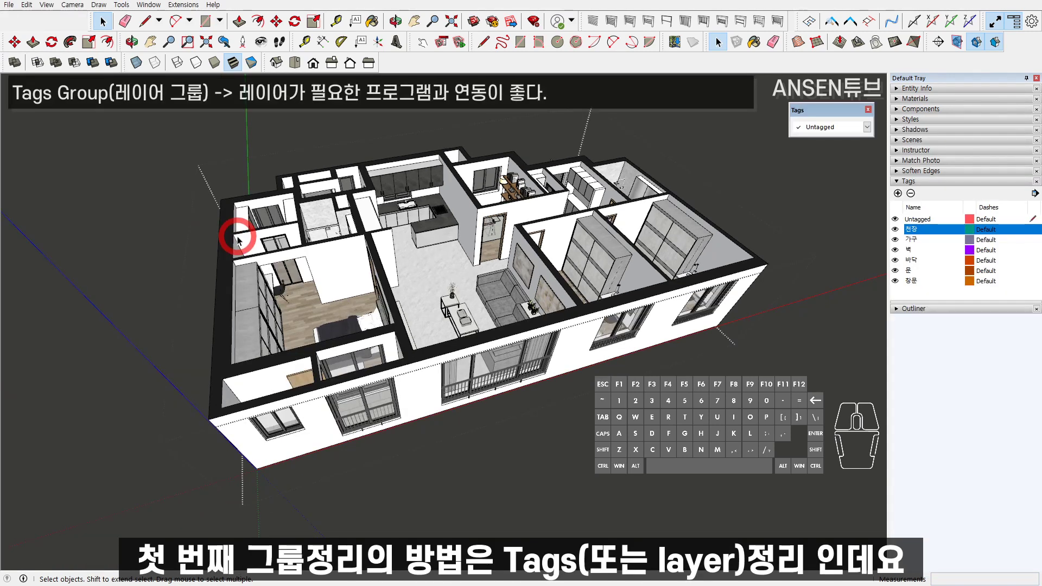
- Turn the Tags and Outliner dialogs off and back on for the Default Tray in the tray manager
{"action": "left_click", "coordinate": [914, 184]}
{"action": "left_click", "coordinate": [914, 184]}
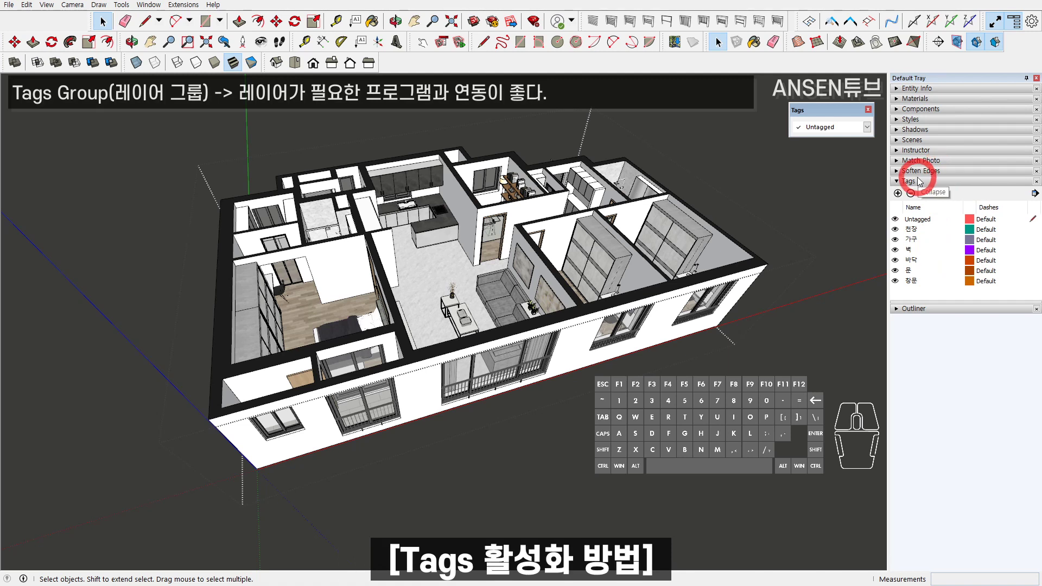
{"action": "right_click", "coordinate": [945, 81]}
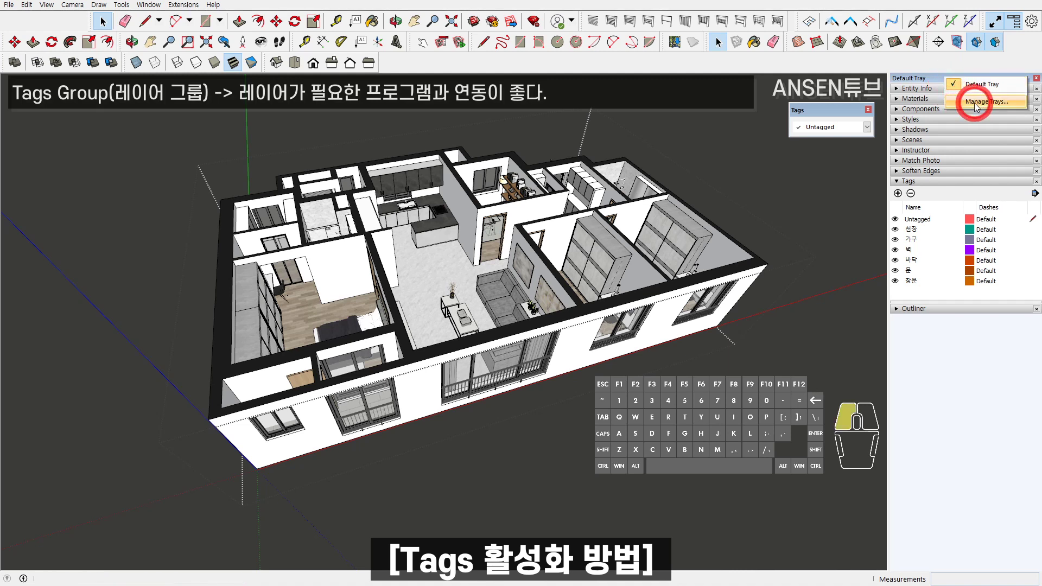
{"action": "left_click", "coordinate": [976, 103]}
{"action": "left_click", "coordinate": [440, 242]}
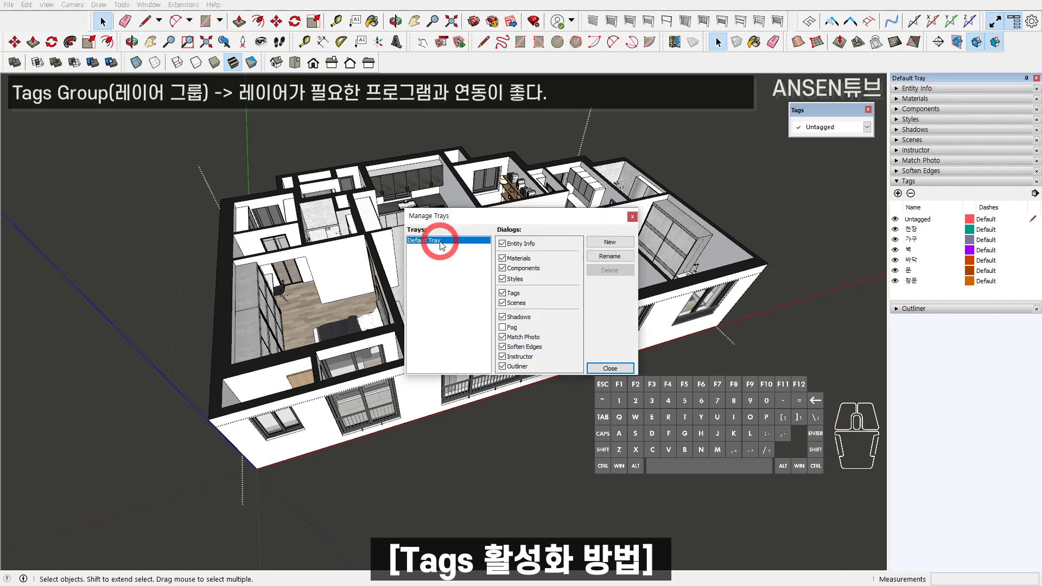
{"action": "left_click", "coordinate": [502, 293]}
{"action": "left_click", "coordinate": [502, 366]}
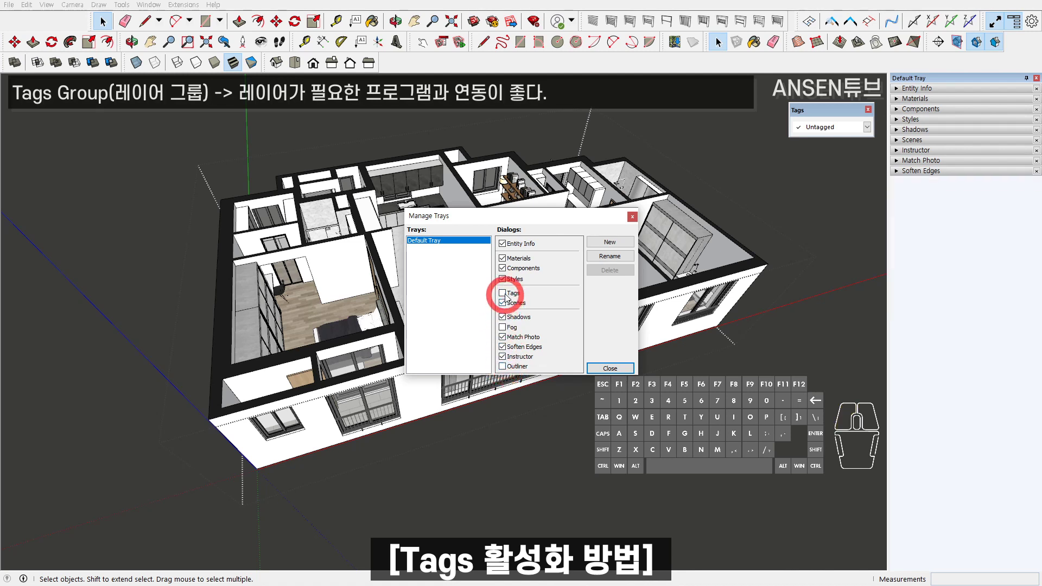
{"action": "left_click", "coordinate": [502, 293]}
{"action": "left_click", "coordinate": [502, 366]}
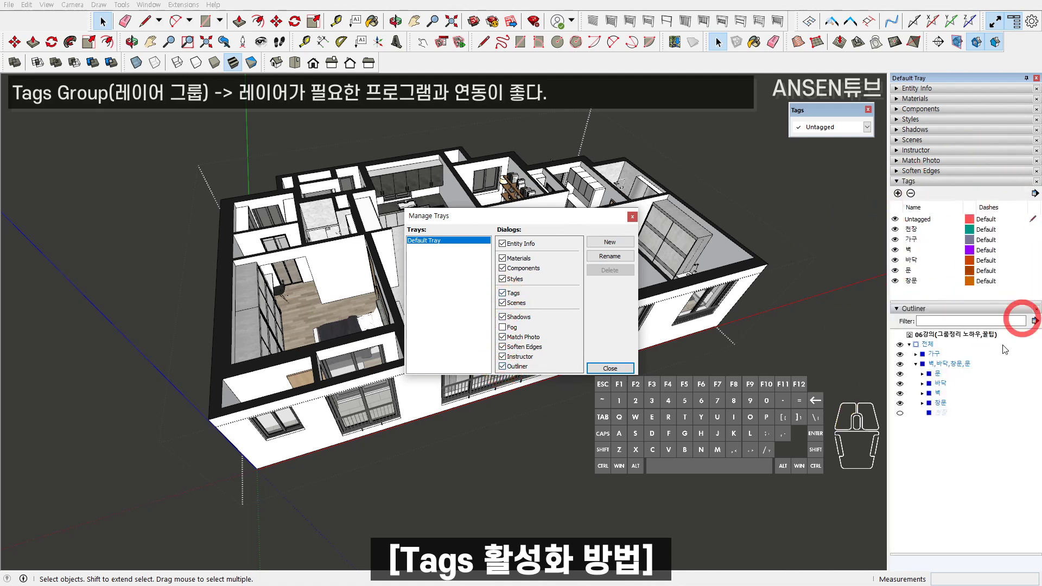
{"action": "left_click", "coordinate": [610, 368]}
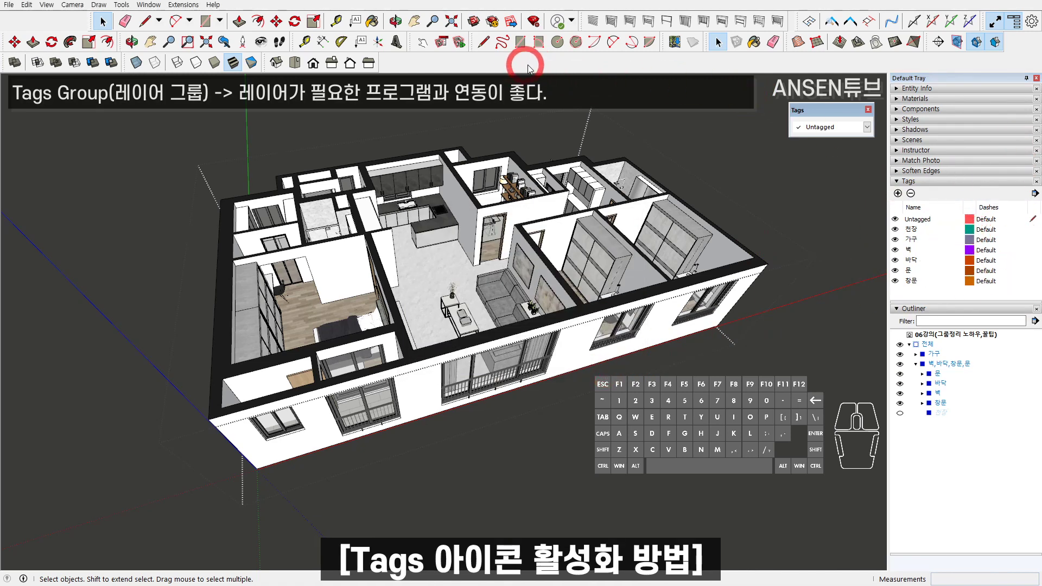
- Hide the Tags toolbar, display it again, and look at its list of available tags
{"action": "right_click", "coordinate": [558, 64]}
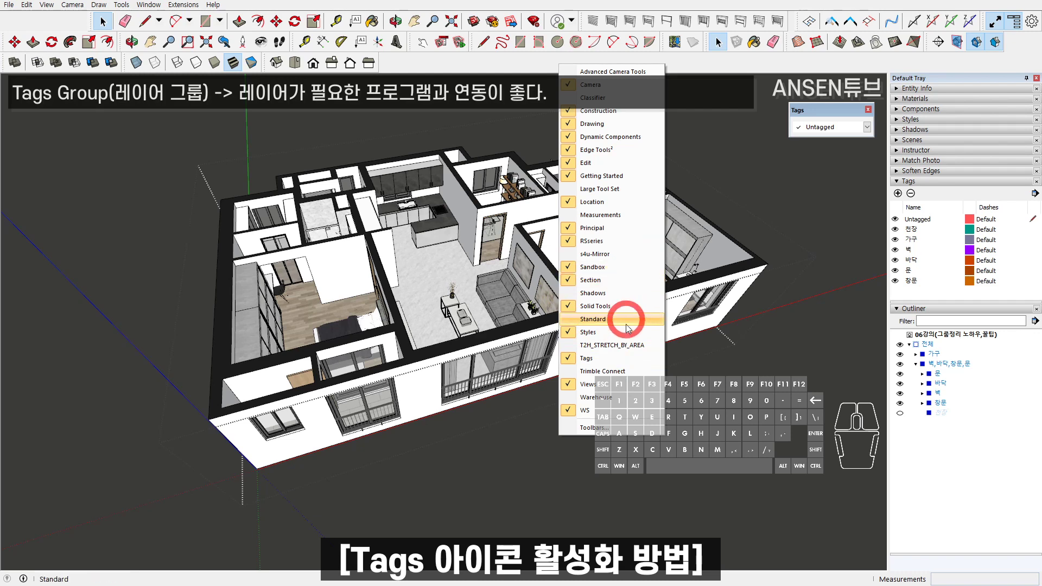
{"action": "left_click", "coordinate": [596, 358]}
{"action": "right_click", "coordinate": [610, 65]}
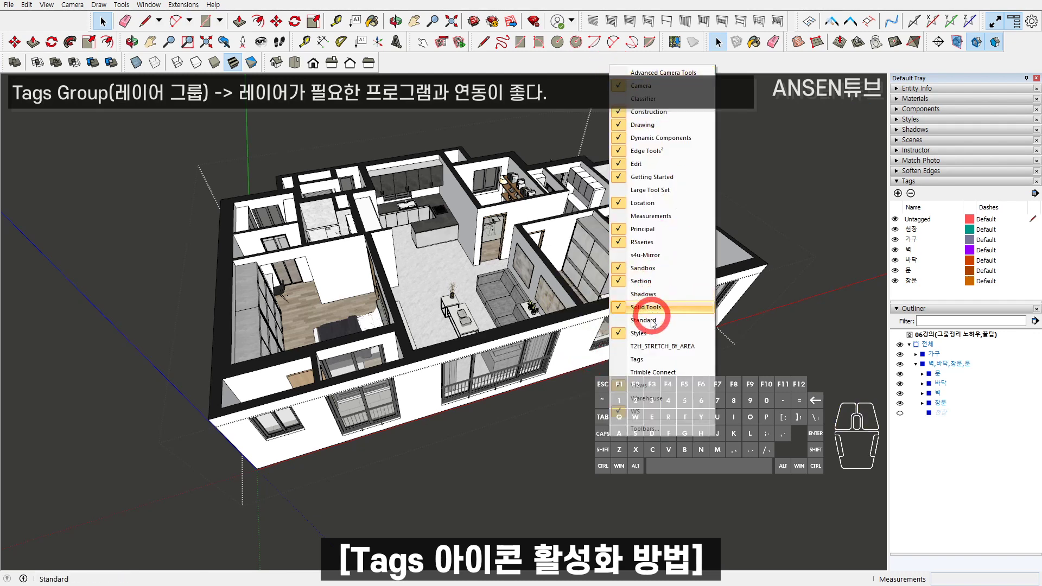
{"action": "left_click", "coordinate": [645, 359]}
{"action": "left_click", "coordinate": [826, 128]}
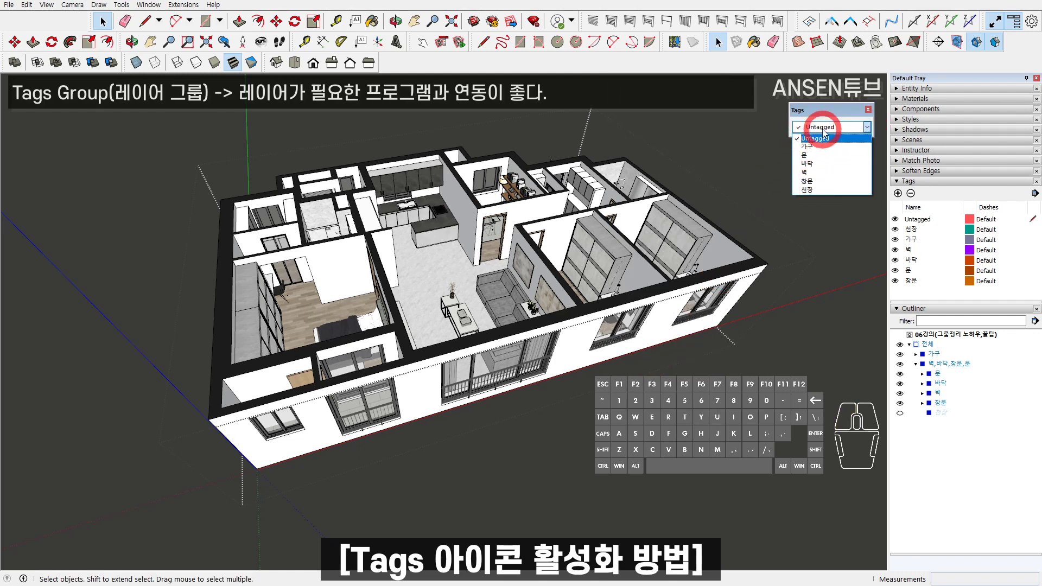
{"action": "left_click", "coordinate": [825, 133]}
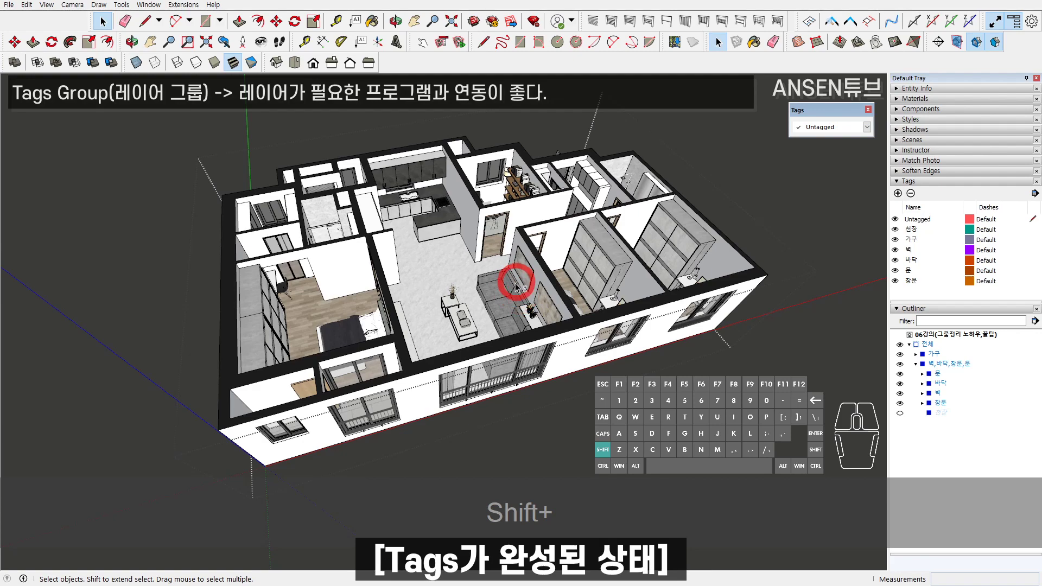
- Hide the 천장 tag, and turn the 가구 tag's visibility off and back on
{"action": "middle_click_drag", "start_coordinate": [516, 281], "coordinate": [541, 293]}
{"action": "scroll", "coordinate": [505, 287], "scroll_direction": "up", "scroll_amount": 3}
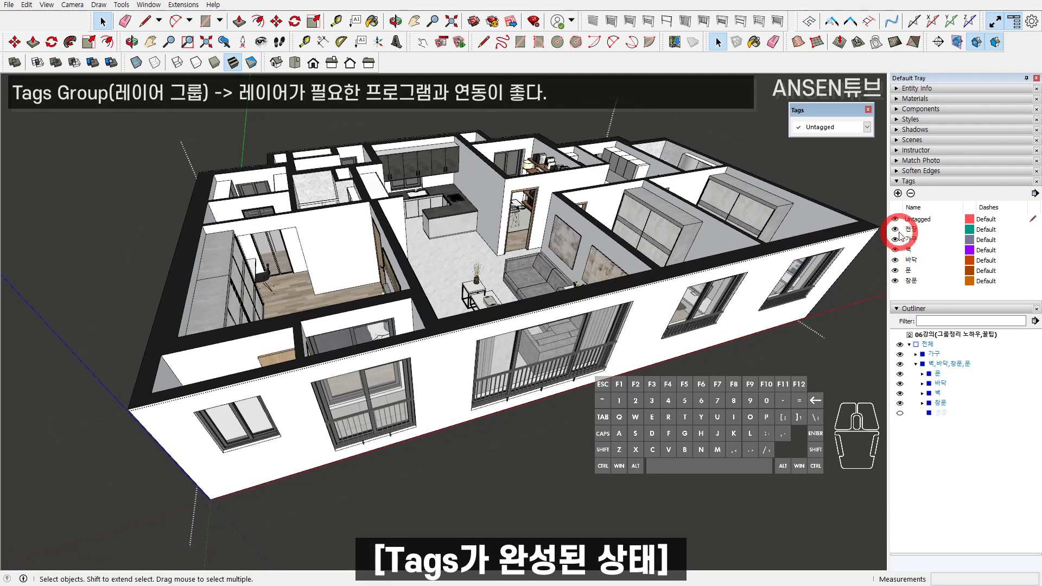
{"action": "left_click", "coordinate": [896, 230]}
{"action": "left_click", "coordinate": [896, 239]}
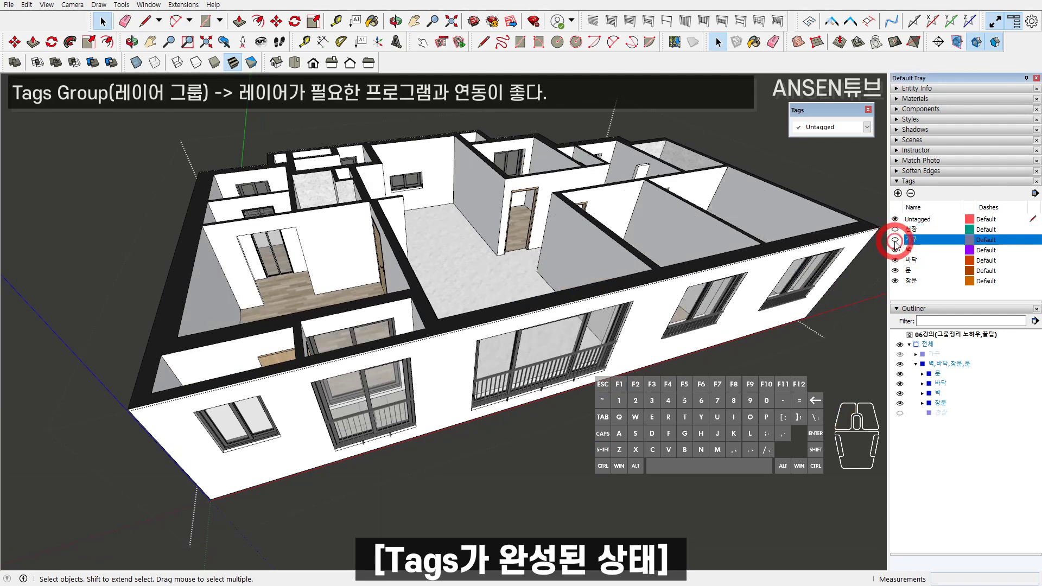
{"action": "left_click", "coordinate": [895, 240]}
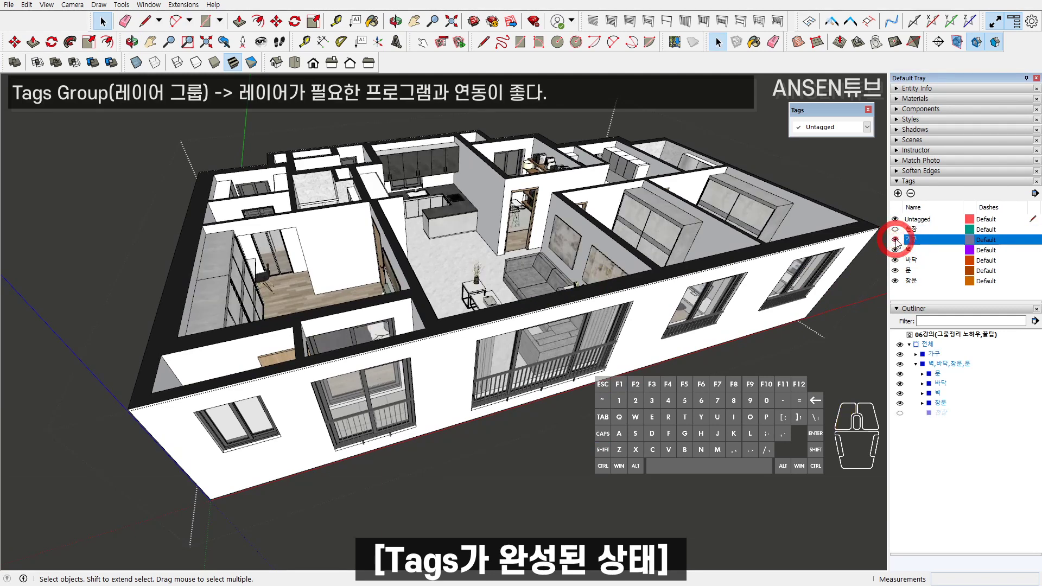
- Turn the visibility of the 벽, 바닥, 문 and 창문 tags off and back on, one tag at a time
{"action": "left_click", "coordinate": [895, 250]}
{"action": "left_click", "coordinate": [895, 249]}
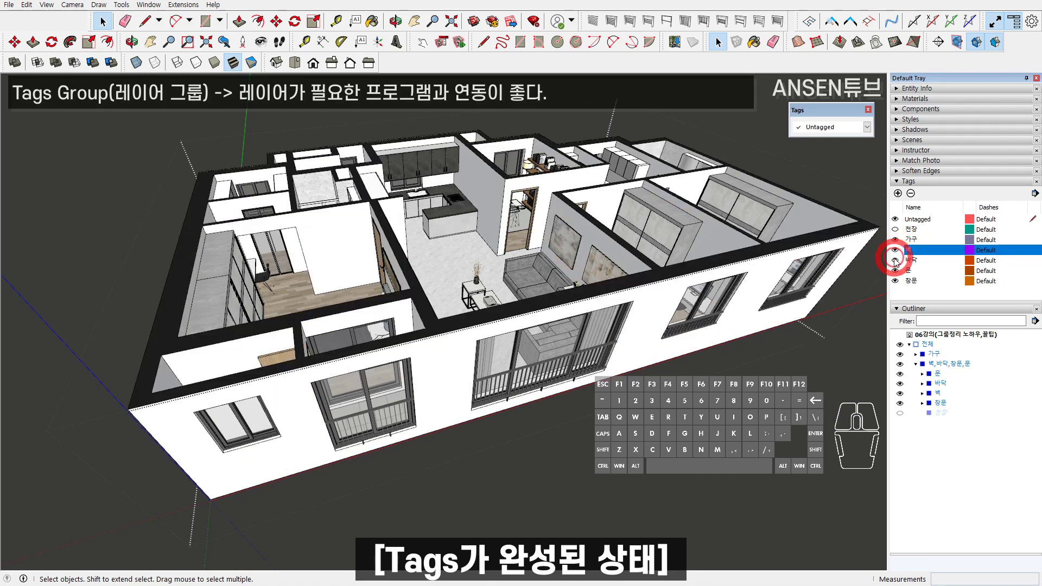
{"action": "left_click", "coordinate": [895, 260]}
{"action": "left_click", "coordinate": [895, 260]}
{"action": "left_click", "coordinate": [895, 270]}
{"action": "left_click", "coordinate": [895, 270]}
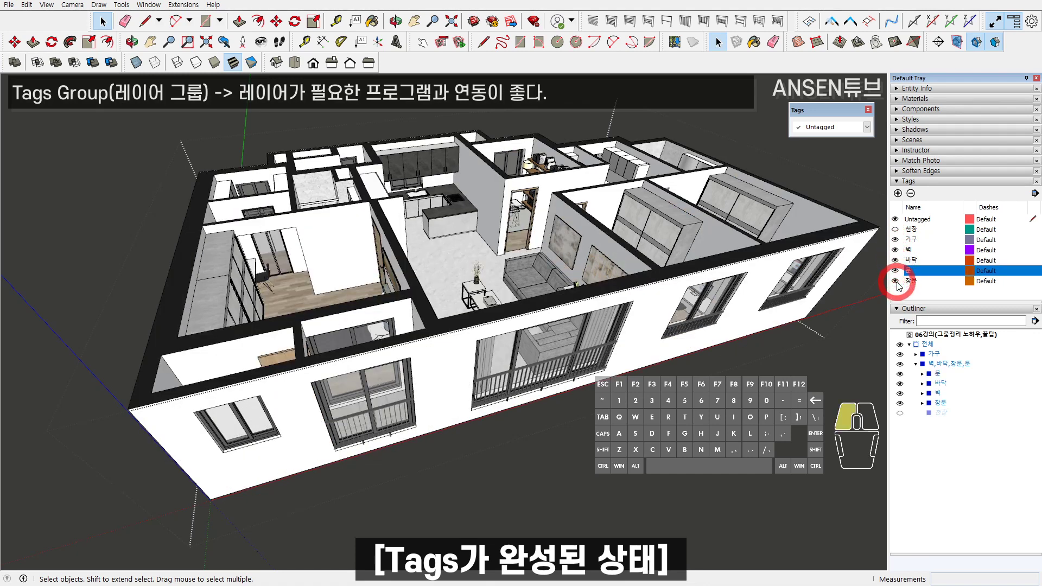
{"action": "left_click", "coordinate": [895, 281]}
{"action": "left_click", "coordinate": [895, 281]}
{"action": "middle_click_drag", "start_coordinate": [623, 268], "coordinate": [661, 283]}
{"action": "scroll", "coordinate": [577, 299], "scroll_direction": "down", "scroll_amount": 1}
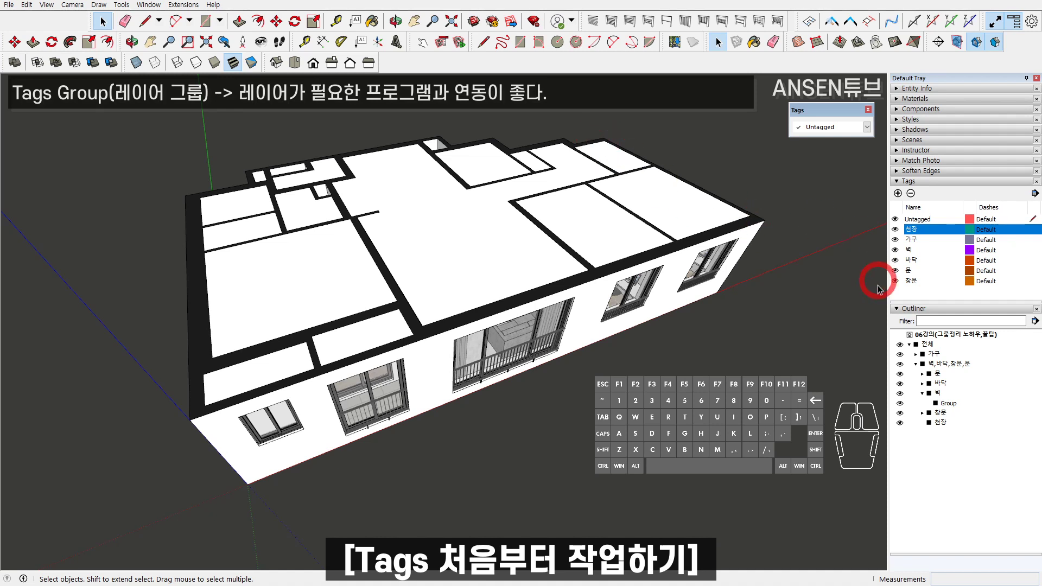
- Delete all six custom tags from 천장 to 창문, moving their contents to the default tag
{"action": "left_click", "coordinate": [921, 288]}
{"action": "left_click_drag", "start_coordinate": [920, 287], "coordinate": [905, 230]}
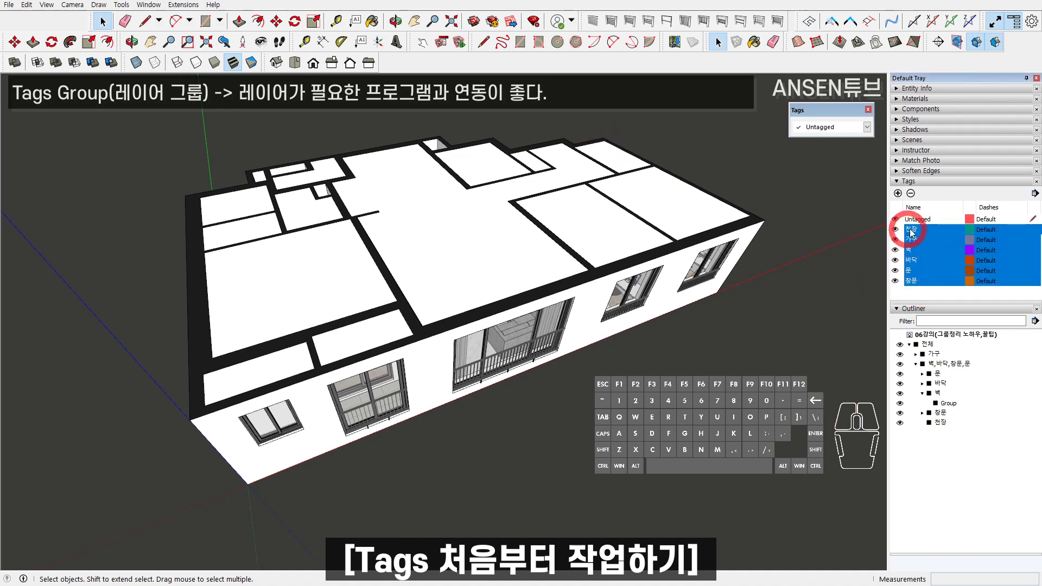
{"action": "left_click", "coordinate": [912, 194]}
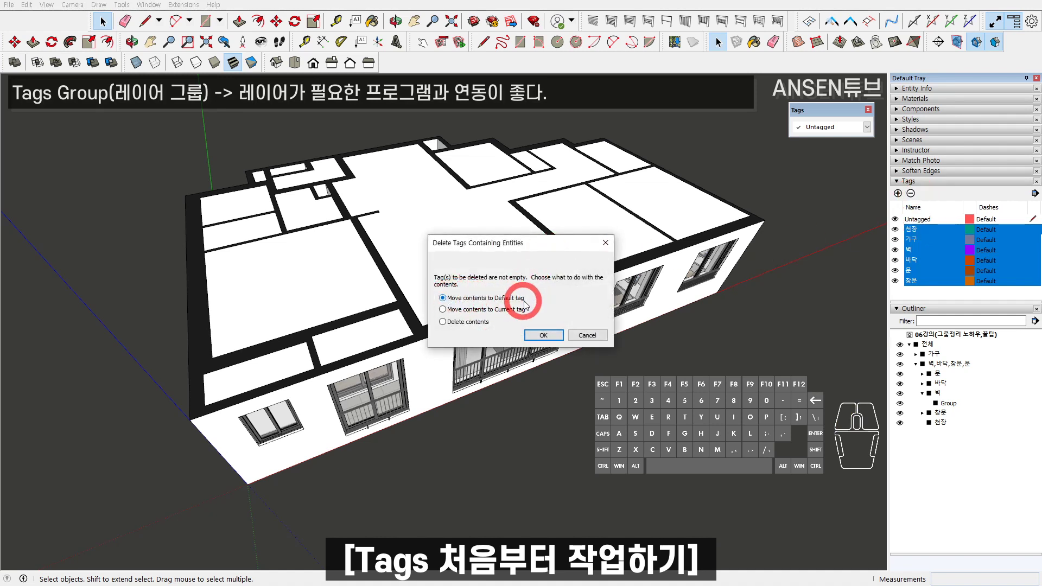
{"action": "left_click", "coordinate": [543, 335]}
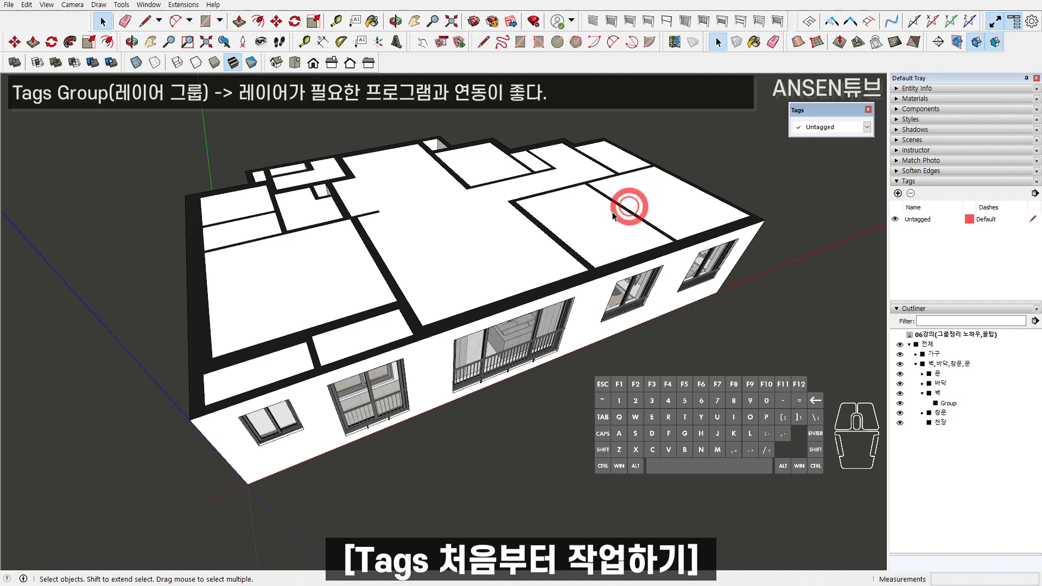
{"action": "left_click", "coordinate": [592, 218]}
{"action": "left_click", "coordinate": [741, 174]}
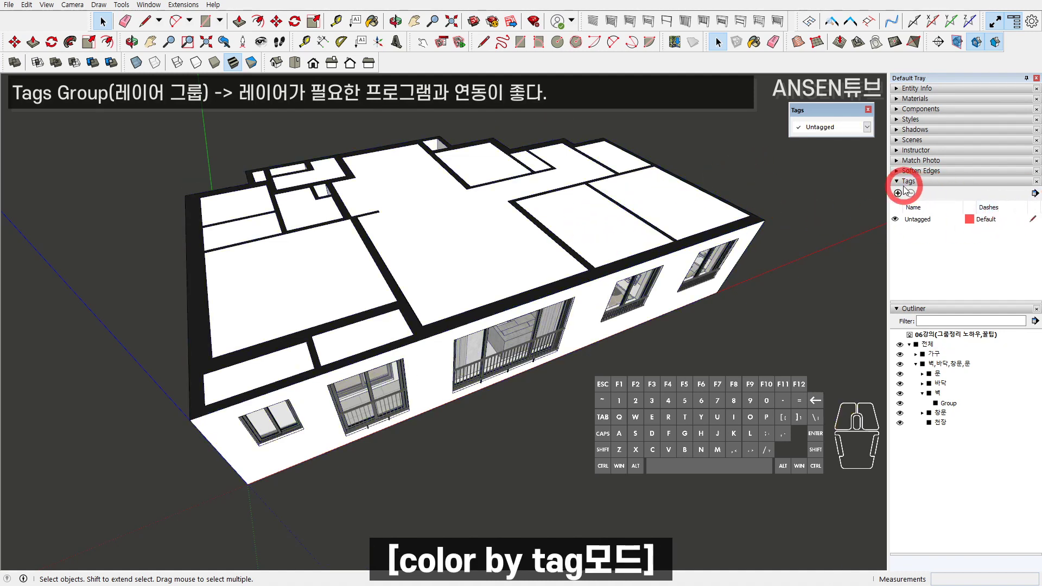
- Enable Color by tag so the model displays in its tag colours, and inspect the building
{"action": "left_click", "coordinate": [1035, 194]}
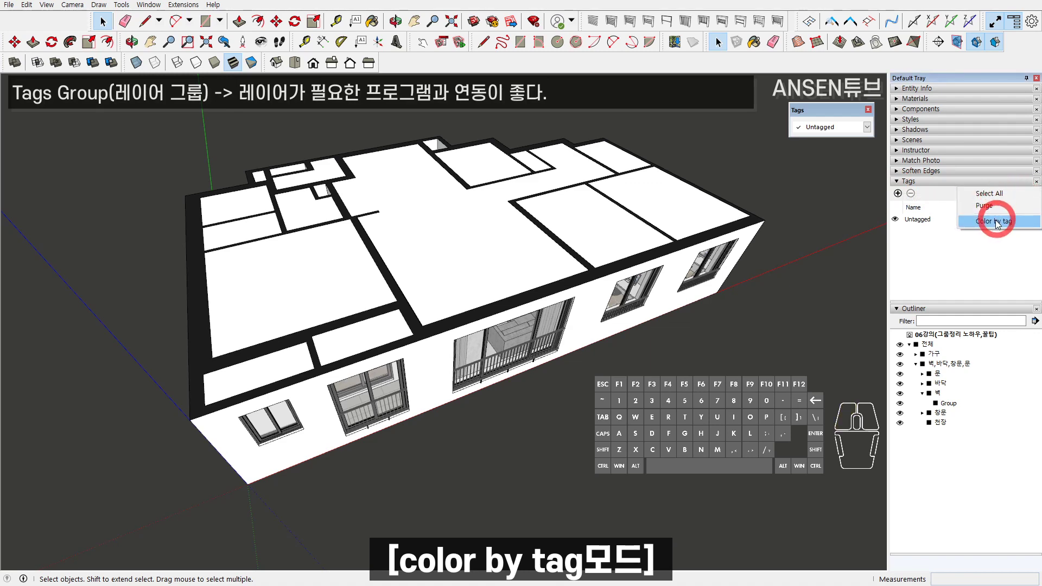
{"action": "left_click", "coordinate": [998, 225]}
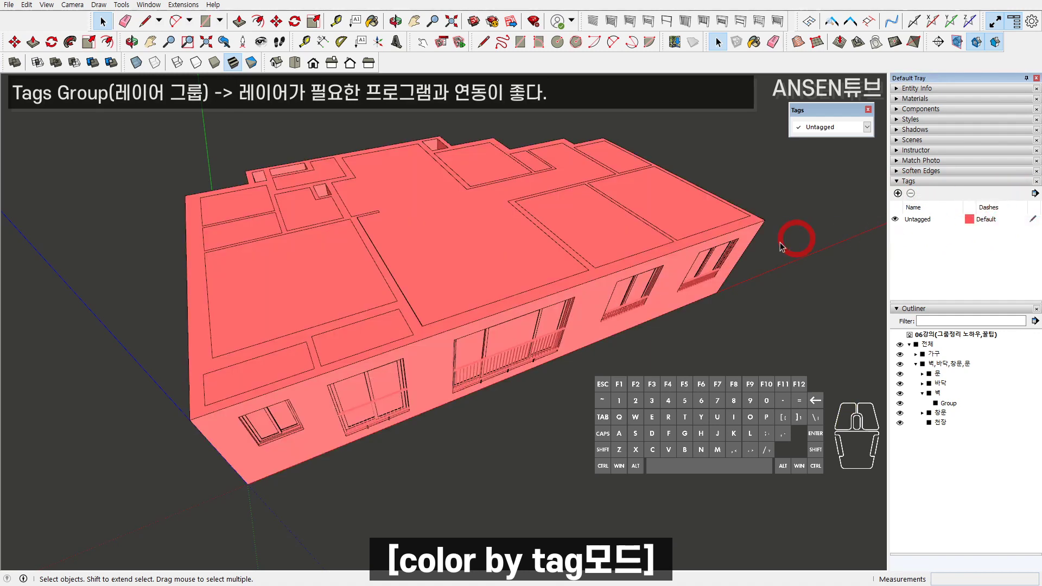
{"action": "middle_click_drag", "start_coordinate": [633, 279], "coordinate": [633, 242]}
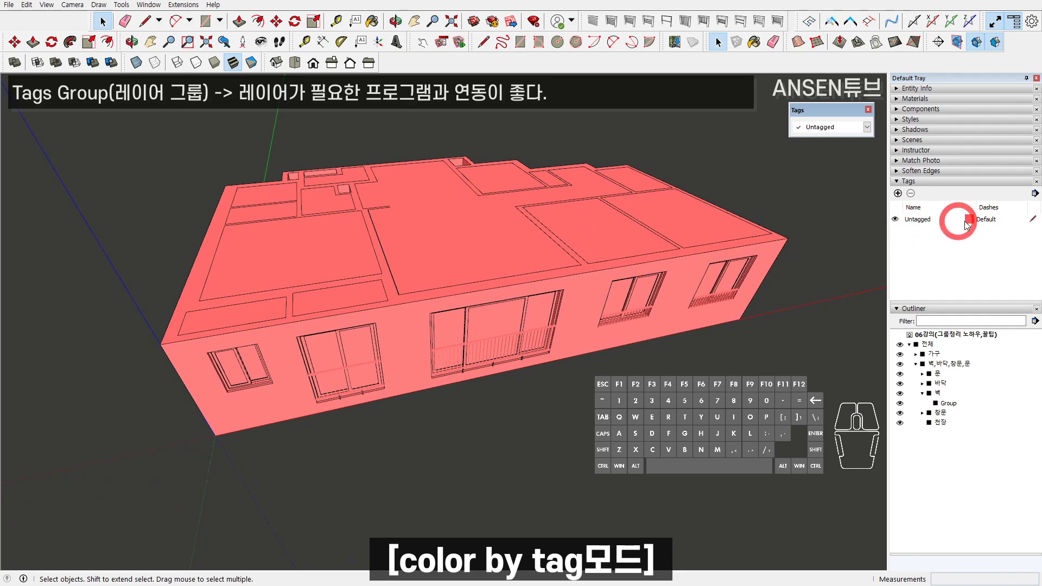
{"action": "middle_click_drag", "start_coordinate": [693, 238], "coordinate": [598, 279]}
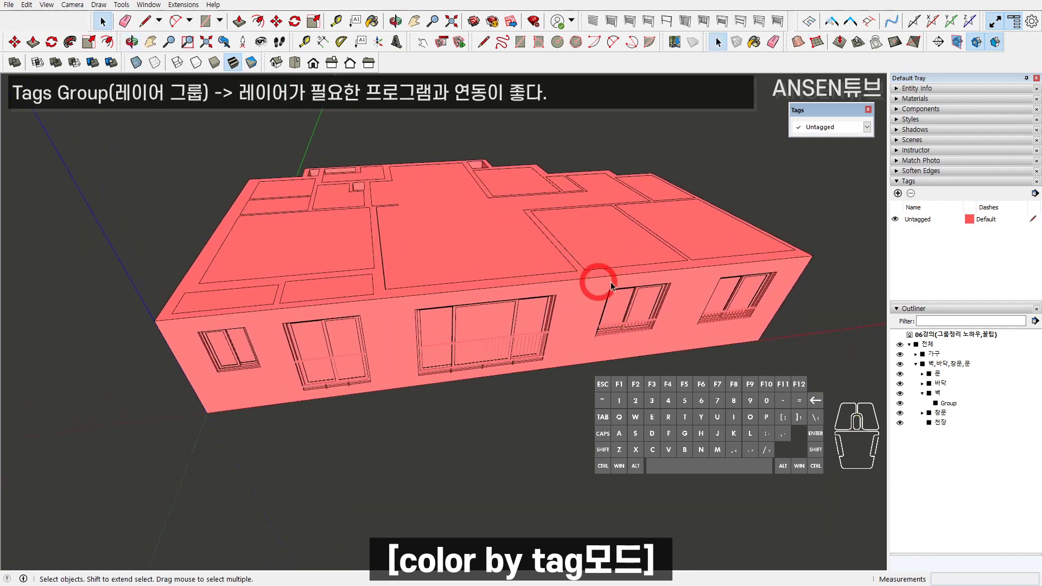
{"action": "middle_click_drag", "start_coordinate": [704, 292], "coordinate": [738, 272]}
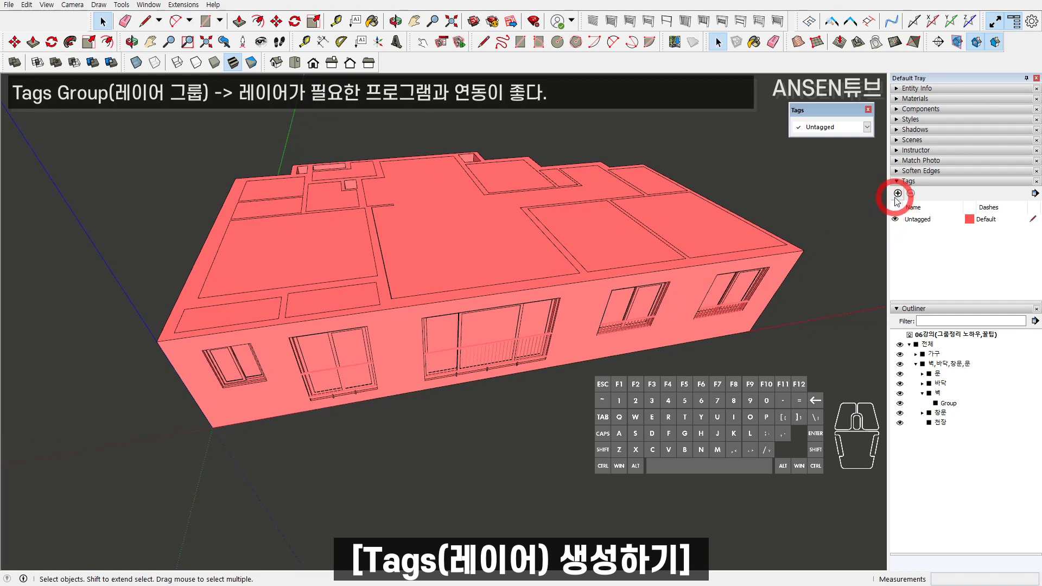
- Add five new tags to the model
{"action": "left_click", "coordinate": [897, 193]}
{"action": "left_click", "coordinate": [898, 194]}
{"action": "left_click", "coordinate": [898, 193]}
{"action": "left_click", "coordinate": [898, 193]}
{"action": "left_click", "coordinate": [898, 193]}
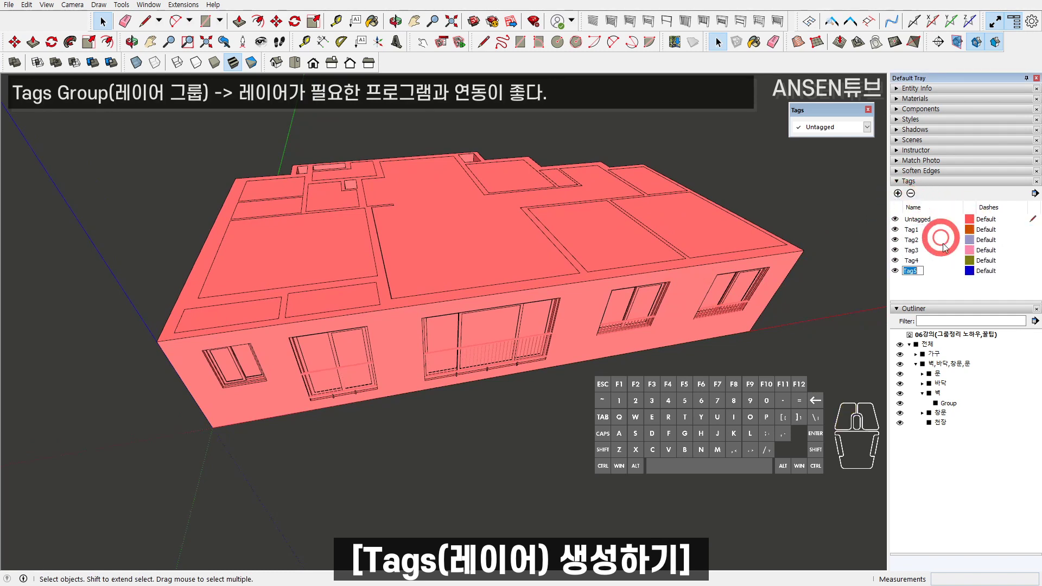
- Rename the first new tag, Tag1, as 벽
{"action": "left_click", "coordinate": [917, 231]}
{"action": "key", "text": "F2"}
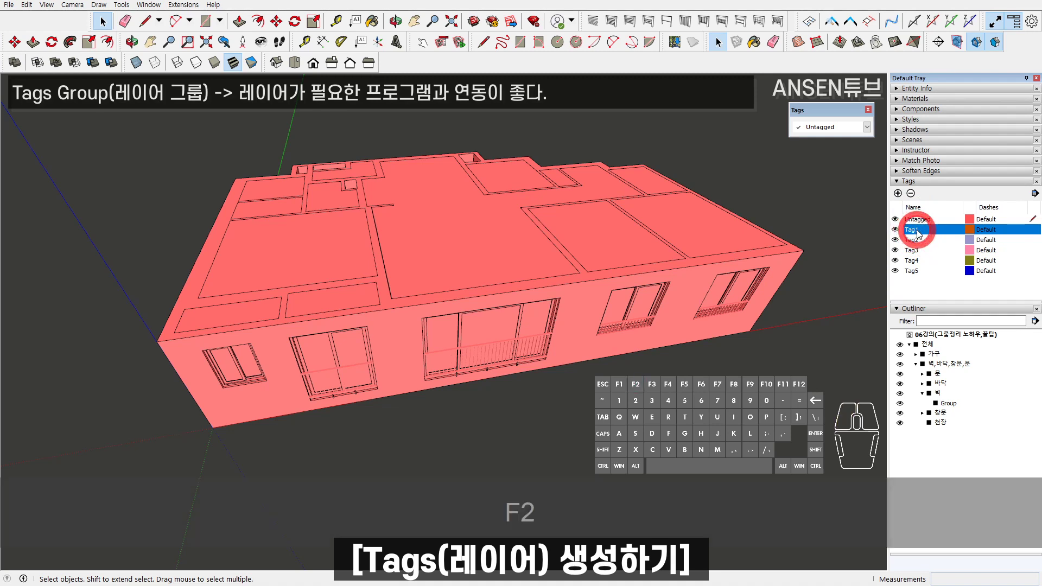
{"action": "key", "text": "BackSpace"}
{"action": "type", "text": "c"}
{"action": "key", "text": "BackSpace"}
{"action": "key", "text": "Hangul"}
{"action": "type", "text": "벽"}
{"action": "key", "text": "Return"}
- Rename Tag2 as 창문 and Tag3 as 문
{"action": "double_click", "coordinate": [915, 240]}
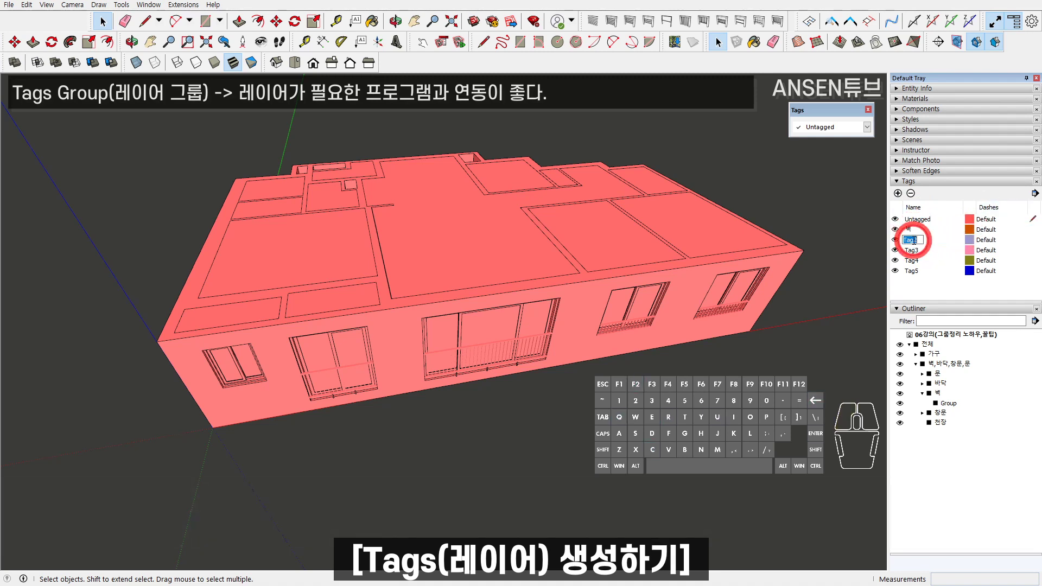
{"action": "key", "text": "BackSpace"}
{"action": "key", "text": "BackSpace"}
{"action": "type", "text": "창문"}
{"action": "key", "text": "Return"}
{"action": "double_click", "coordinate": [912, 250]}
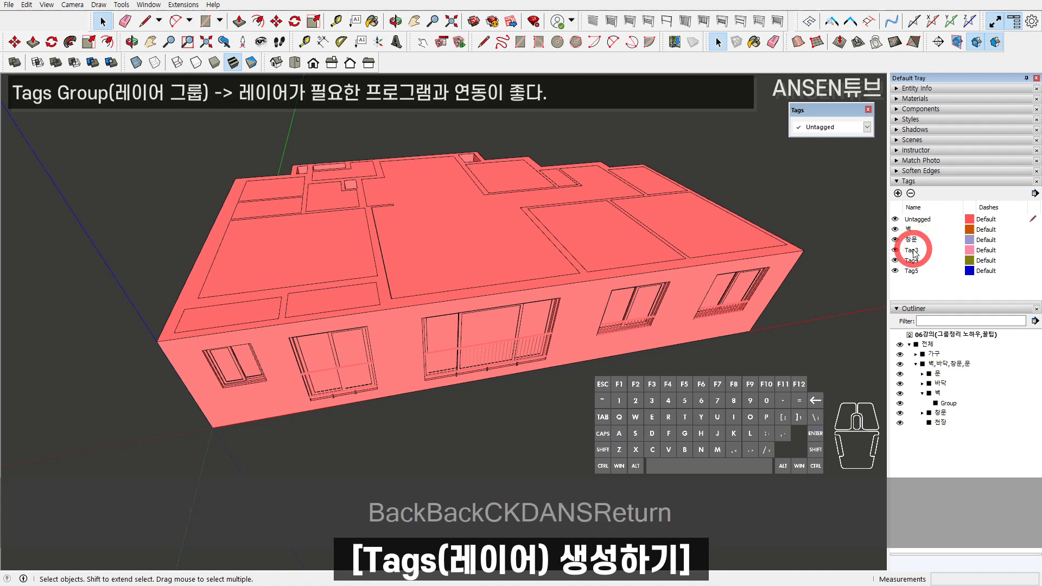
{"action": "key", "text": "BackSpace"}
{"action": "type", "text": "문"}
{"action": "key", "text": "Return"}
- Rename Tag4 as 가구
{"action": "double_click", "coordinate": [912, 260]}
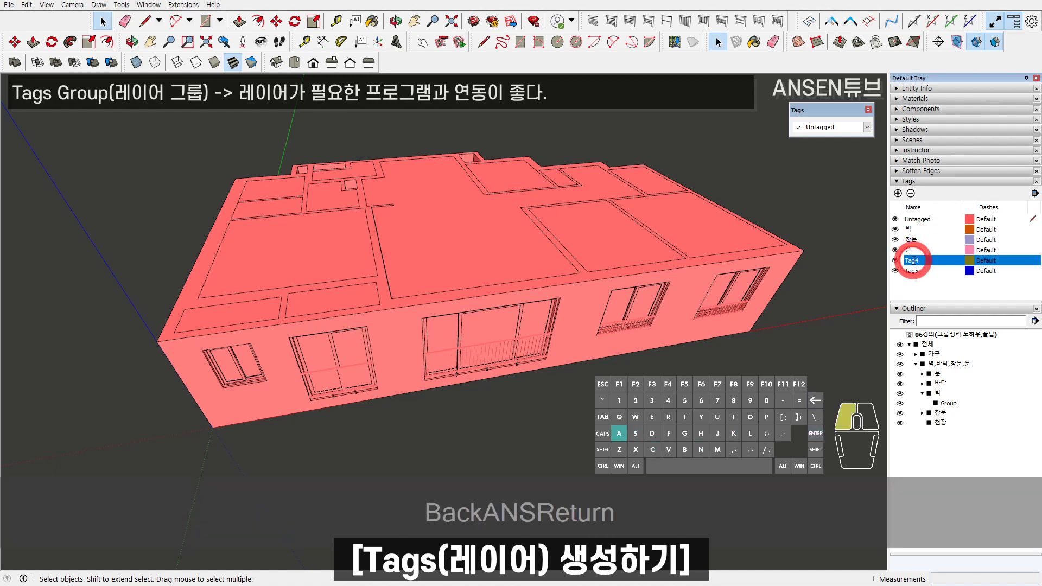
{"action": "type", "text": "객"}
{"action": "key", "text": "BackSpace"}
{"action": "key", "text": "BackSpace"}
{"action": "key", "text": "BackSpace"}
{"action": "type", "text": "가구"}
{"action": "key", "text": "Return"}
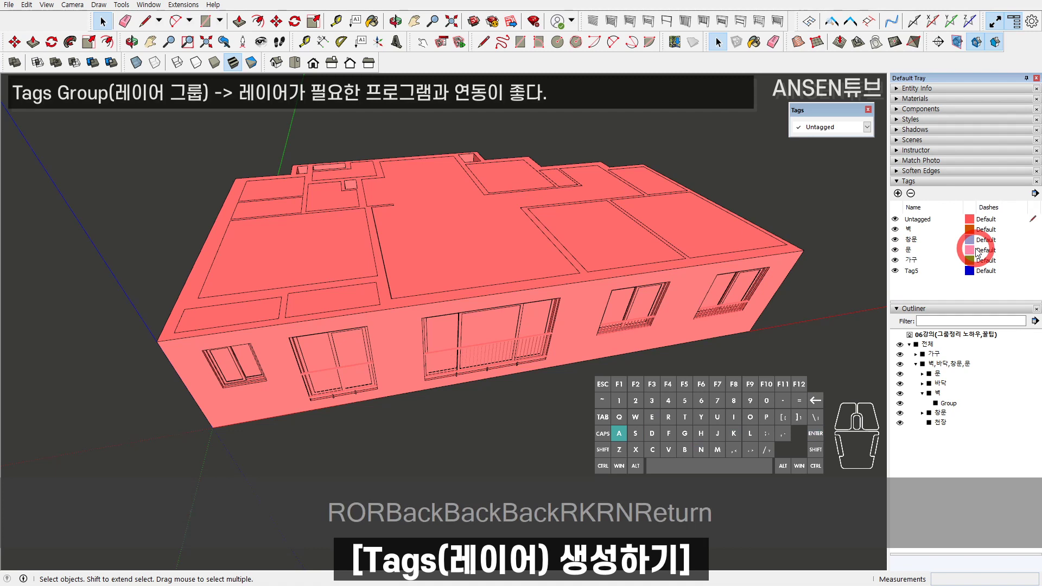
- Rename Tag5 as 천장 and add one more tag named 바닥
{"action": "double_click", "coordinate": [932, 268]}
{"action": "key", "text": "BackSpace"}
{"action": "type", "text": "천장"}
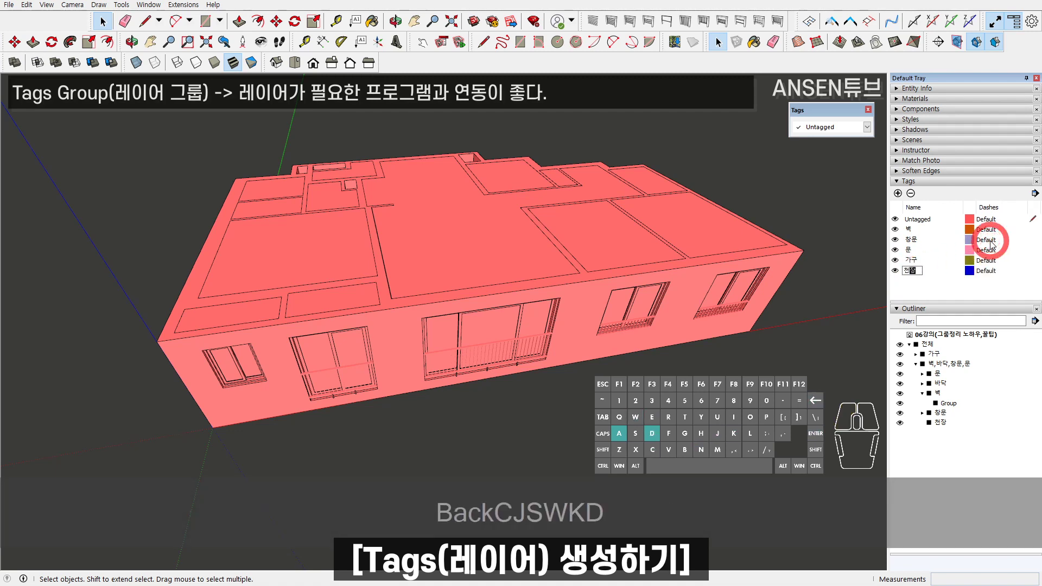
{"action": "key", "text": "Return"}
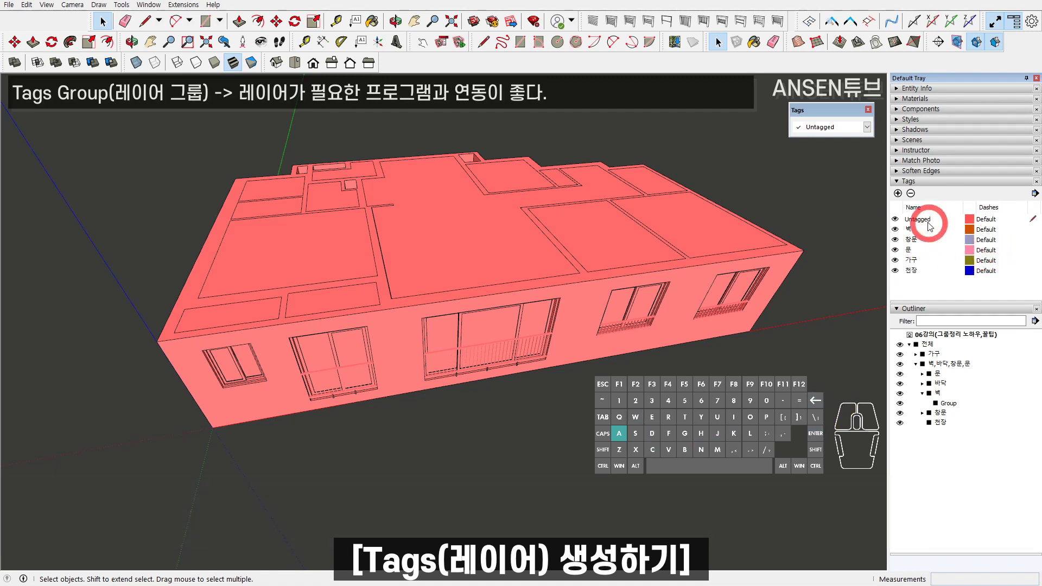
{"action": "left_click", "coordinate": [898, 194]}
{"action": "type", "text": "바닥"}
{"action": "key", "text": "Return"}
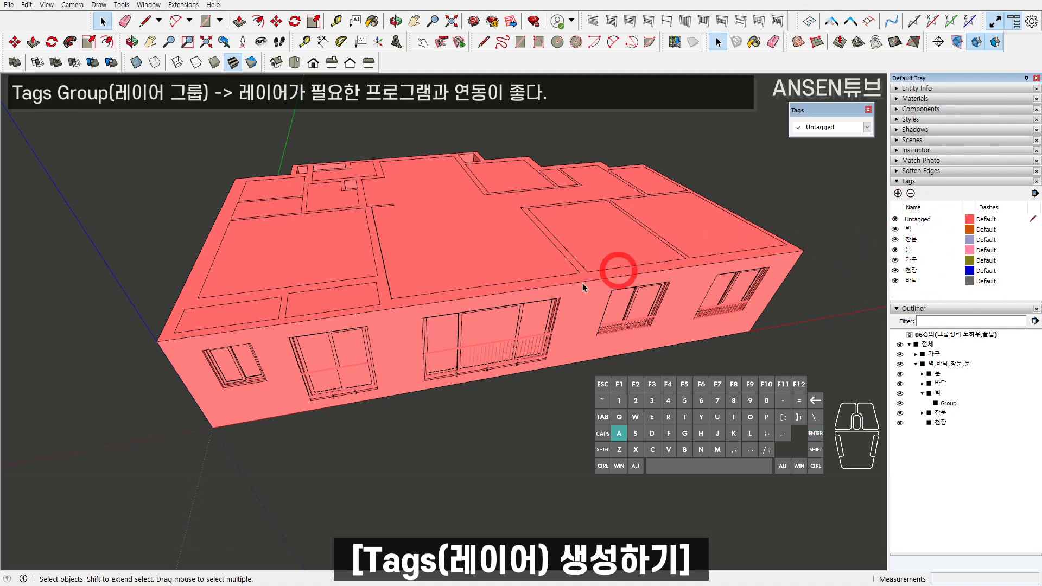
- Select the ceiling group inside the nested building groups and assign it the 천장 tag
{"action": "left_click", "coordinate": [448, 265]}
{"action": "double_click", "coordinate": [448, 264]}
{"action": "middle_click_drag", "start_coordinate": [448, 265], "coordinate": [528, 253]}
{"action": "double_click", "coordinate": [468, 256]}
{"action": "left_click", "coordinate": [462, 239]}
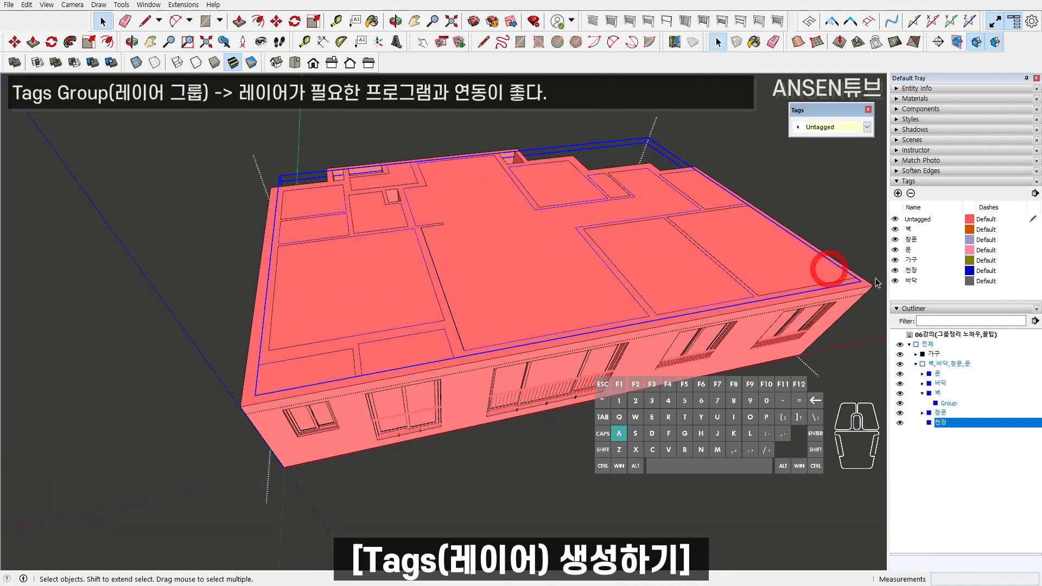
{"action": "left_click", "coordinate": [836, 129]}
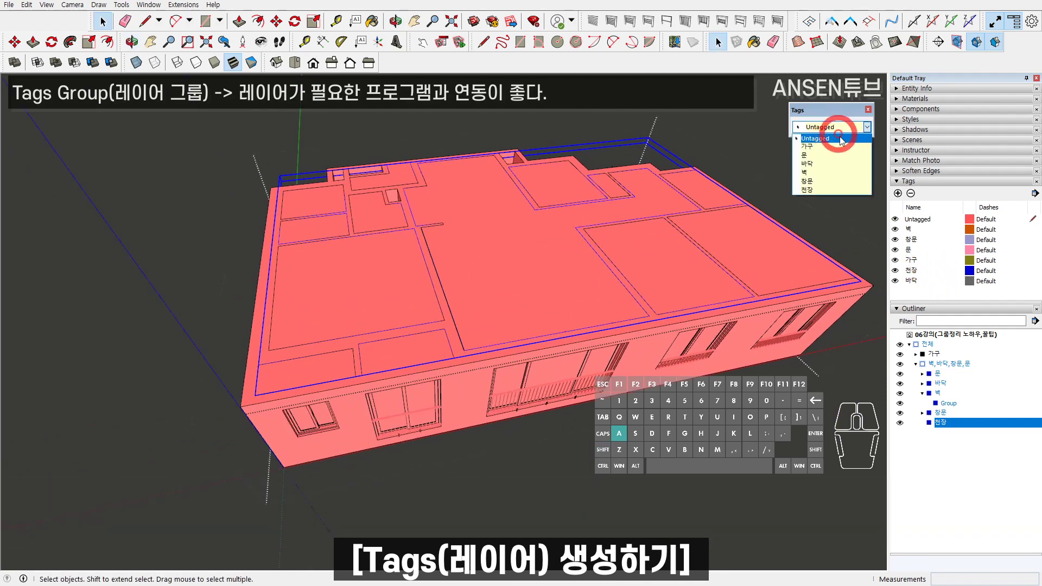
{"action": "left_click", "coordinate": [817, 190]}
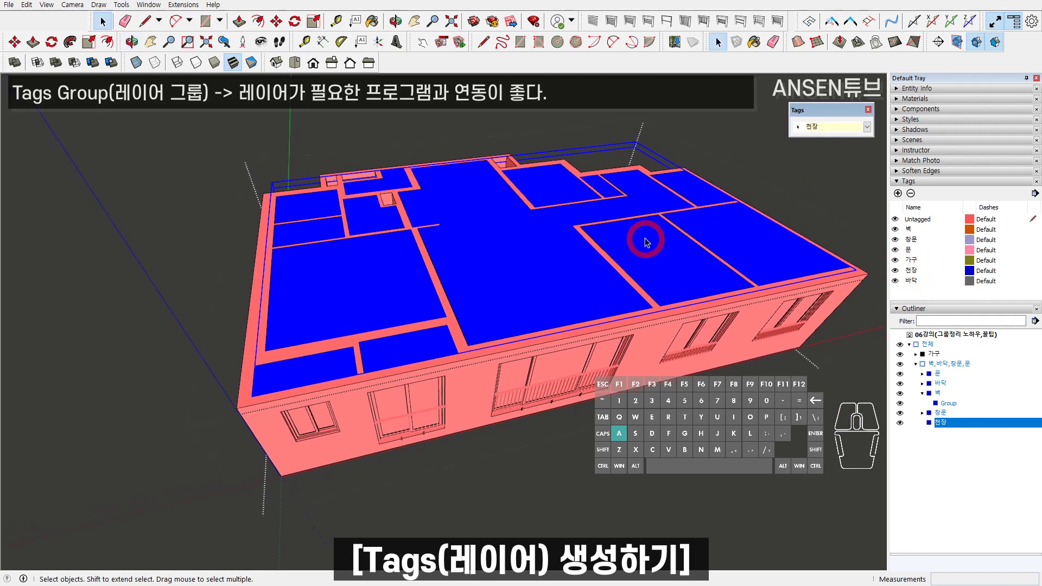
- Assign the 벽 tag to the wall group
{"action": "mouse_move", "coordinate": [647, 339]}
{"action": "middle_mouse_down"}
{"action": "mouse_move", "coordinate": [651, 293]}
{"action": "mouse_move", "coordinate": [650, 324]}
{"action": "middle_mouse_up"}
{"action": "left_click", "coordinate": [650, 332]}
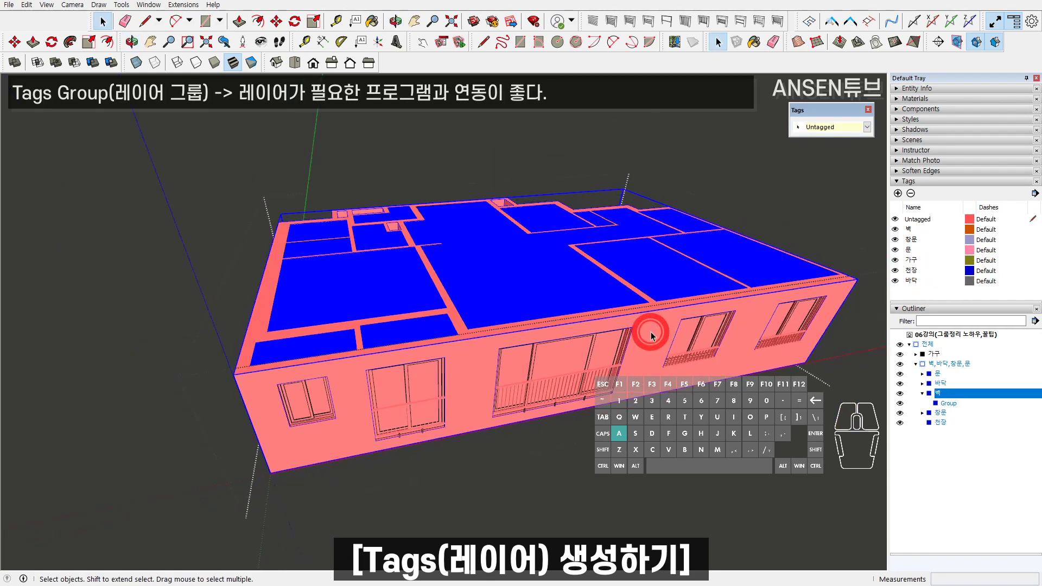
{"action": "left_click", "coordinate": [818, 128]}
{"action": "left_click", "coordinate": [818, 172]}
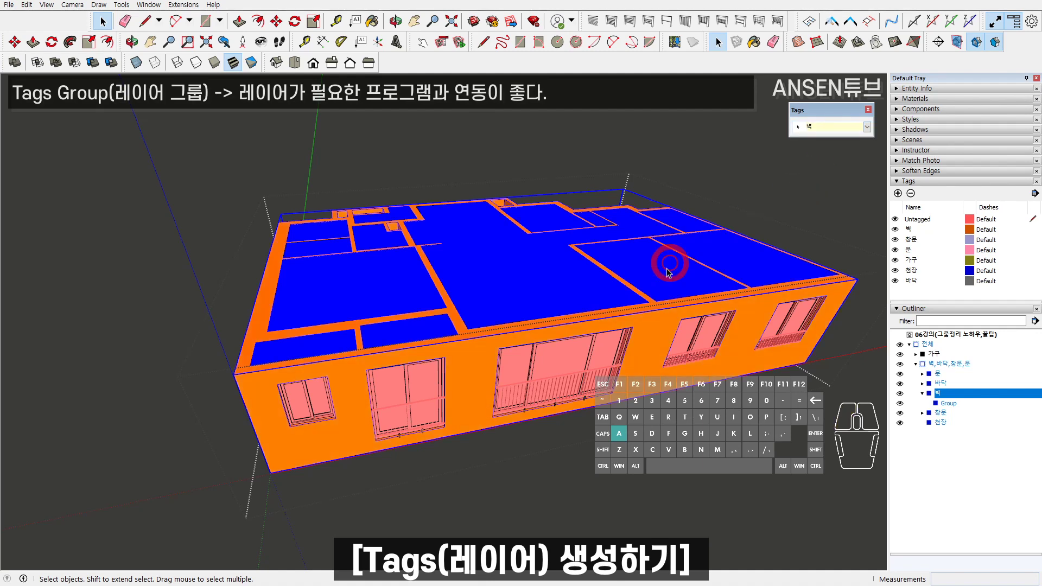
- Assign the 창문 tag to the window group
{"action": "middle_click_drag", "start_coordinate": [675, 256], "coordinate": [593, 345]}
{"action": "left_click", "coordinate": [593, 345]}
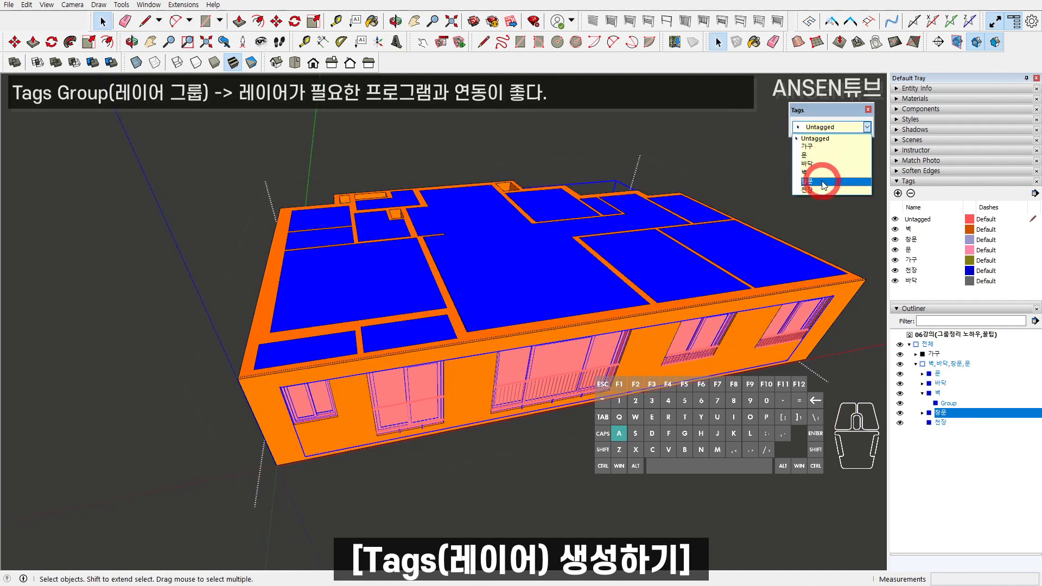
{"action": "left_click", "coordinate": [823, 185]}
- Hide the 천장 tag to uncover the apartment's interior
{"action": "middle_click_drag", "start_coordinate": [767, 233], "coordinate": [577, 281]}
{"action": "left_click", "coordinate": [596, 271]}
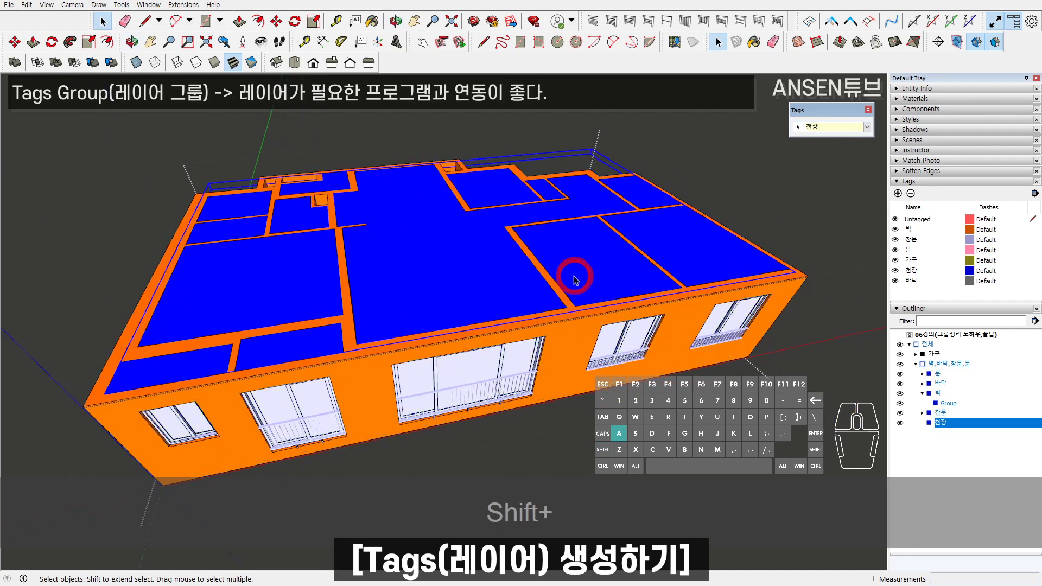
{"action": "middle_click_drag", "start_coordinate": [496, 272], "coordinate": [564, 266]}
{"action": "middle_click_drag", "start_coordinate": [564, 266], "coordinate": [543, 301], "text": "shift"}
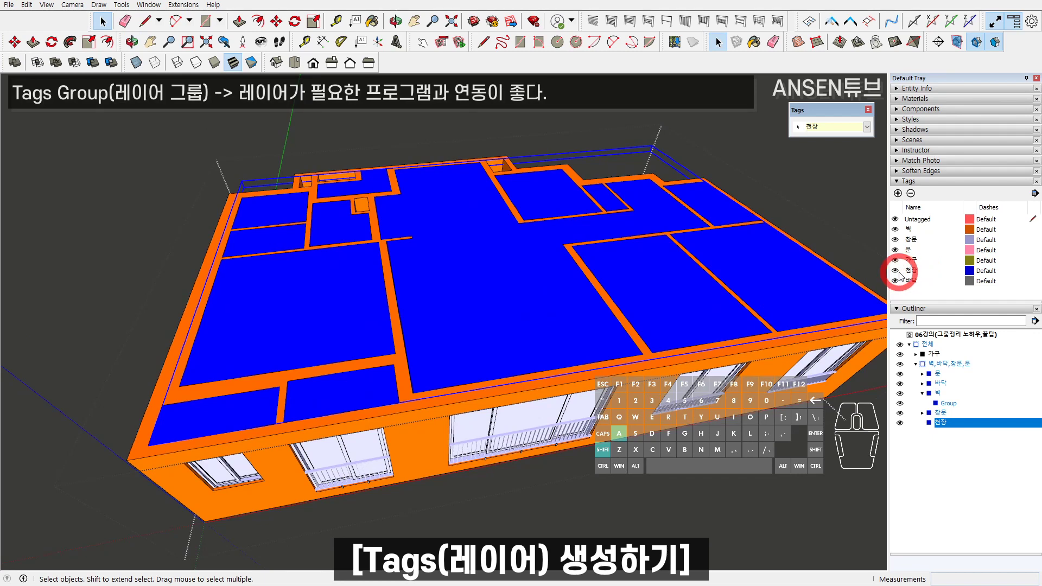
{"action": "left_click", "coordinate": [896, 270]}
- Assign the 바닥 tag to the floor group and leave the open group
{"action": "middle_click_drag", "start_coordinate": [743, 285], "coordinate": [503, 325]}
{"action": "left_click", "coordinate": [503, 324]}
{"action": "left_click", "coordinate": [819, 127]}
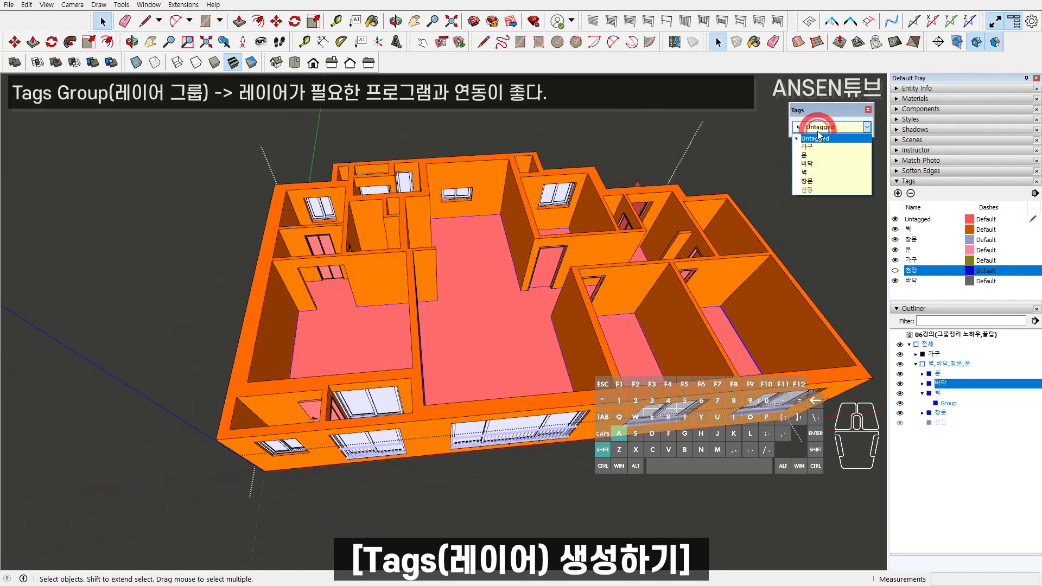
{"action": "left_click", "coordinate": [824, 163]}
{"action": "middle_click_drag", "start_coordinate": [284, 298], "coordinate": [497, 270]}
{"action": "key", "text": "space"}
{"action": "key", "text": "Escape"}
- Select the door group, assign it the 문 tag and leave the open group
{"action": "left_click", "coordinate": [307, 263]}
{"action": "scroll", "coordinate": [308, 260], "scroll_direction": "up", "scroll_amount": 3}
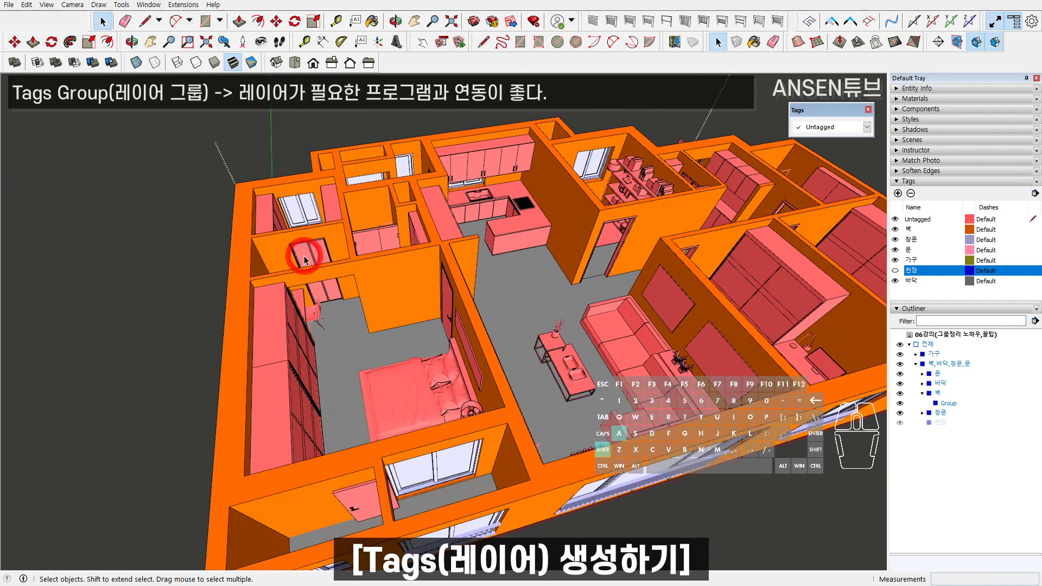
{"action": "left_click", "coordinate": [858, 133]}
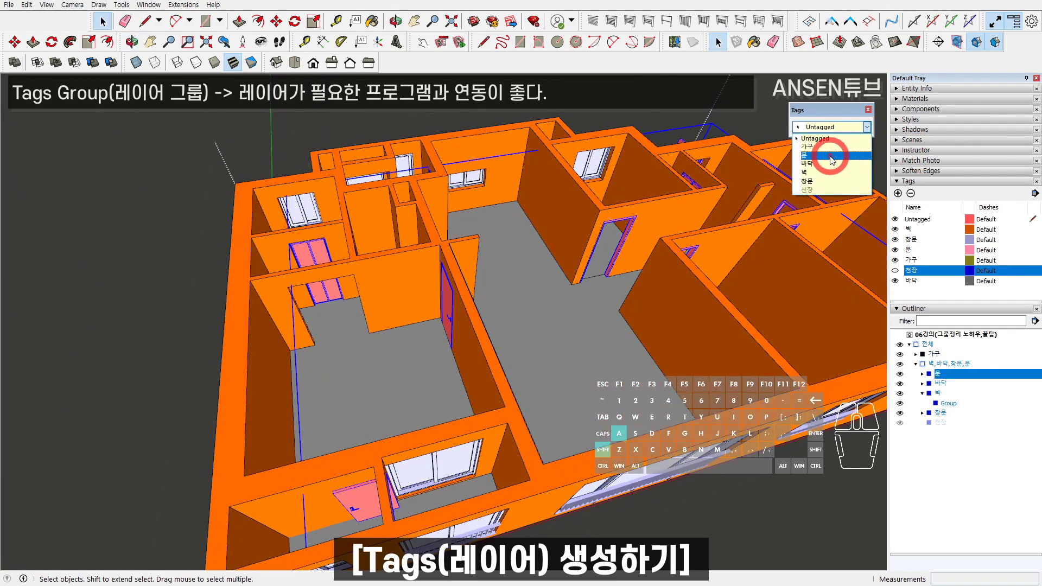
{"action": "left_click", "coordinate": [816, 175]}
{"action": "middle_click_drag", "start_coordinate": [619, 257], "coordinate": [491, 228]}
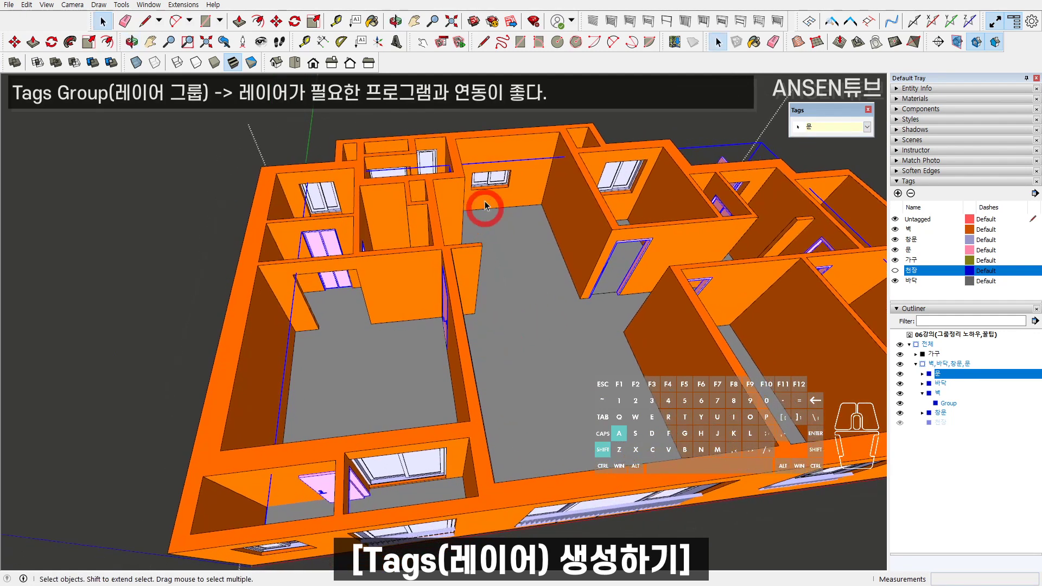
{"action": "left_click", "coordinate": [487, 181]}
{"action": "left_click", "coordinate": [816, 130]}
{"action": "key", "text": "space"}
{"action": "key", "text": "Escape"}
{"action": "key", "text": "Escape"}
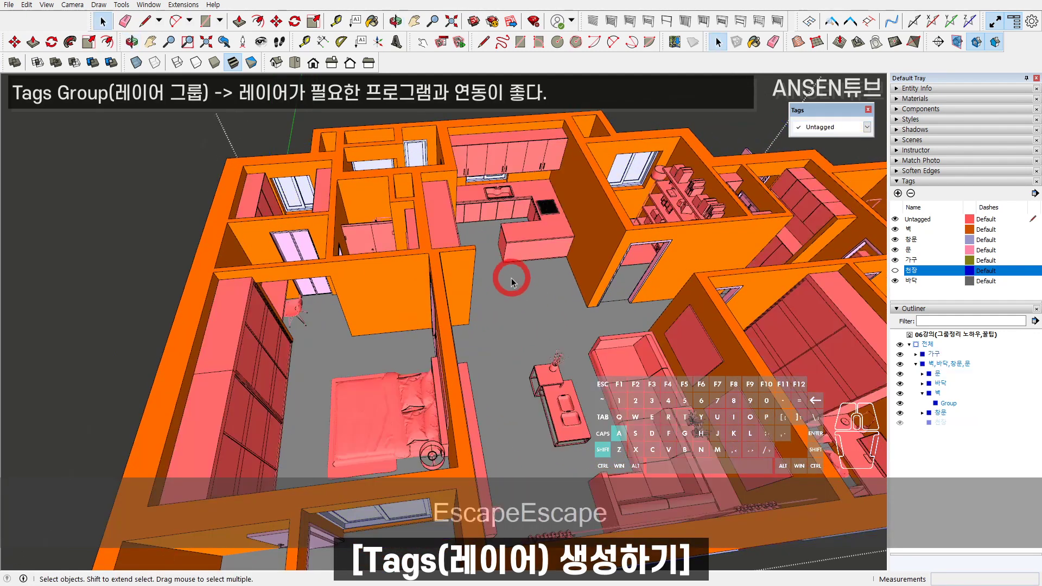
- Assign the 가구 tag to the furniture group and leave all open groups
{"action": "left_click", "coordinate": [516, 241]}
{"action": "left_click", "coordinate": [831, 127]}
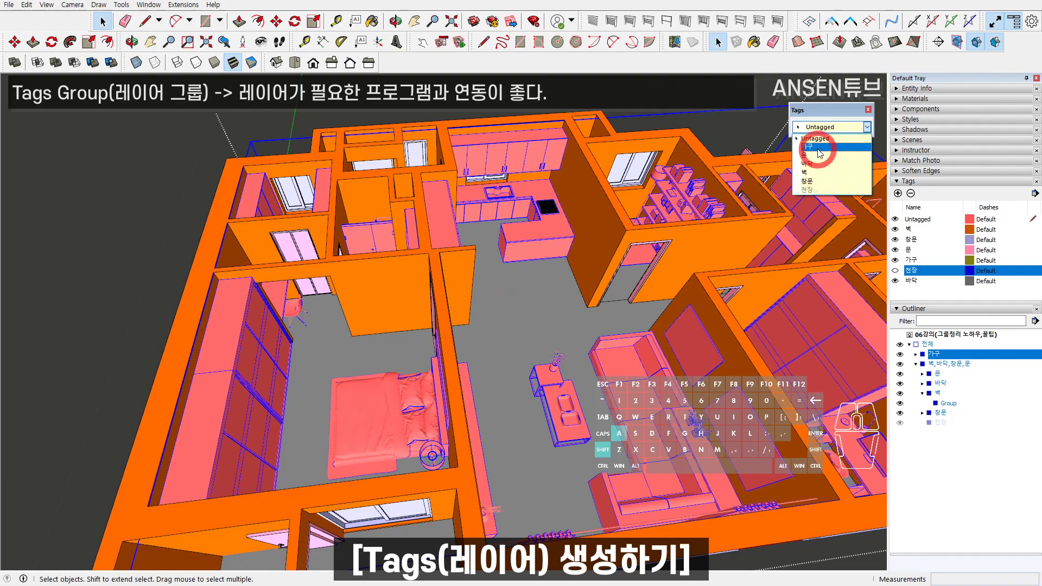
{"action": "left_click", "coordinate": [818, 149]}
{"action": "key", "text": "space"}
{"action": "scroll", "coordinate": [582, 191], "scroll_direction": "down", "scroll_amount": 4}
{"action": "key", "text": "Escape"}
{"action": "key", "text": "Escape"}
{"action": "key", "text": "Escape"}
{"action": "middle_click_drag", "start_coordinate": [516, 255], "coordinate": [682, 264], "text": "shift"}
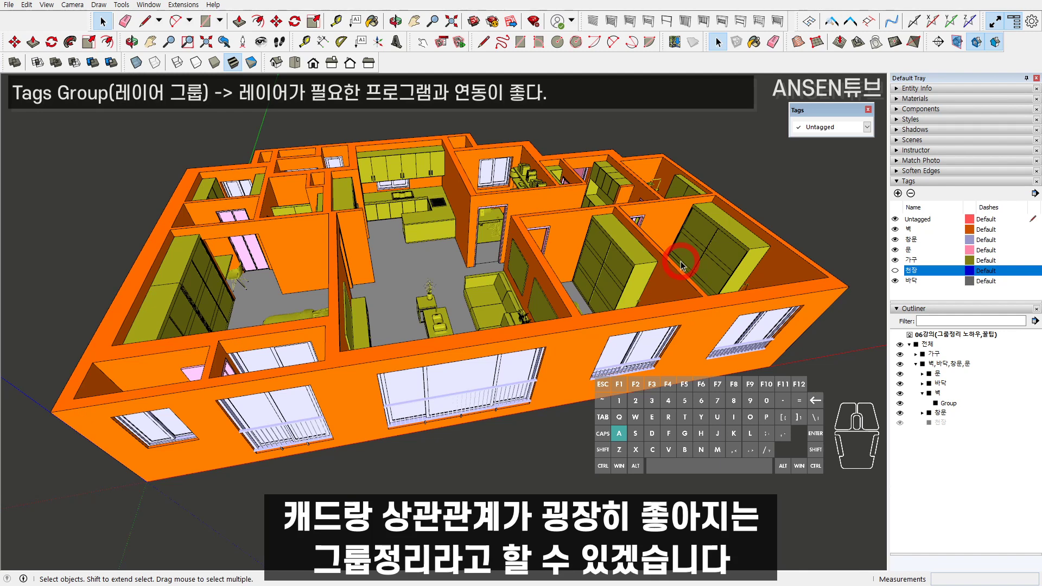
- Show the 천장 tag again and turn off Color by Tag
{"action": "left_click", "coordinate": [895, 271]}
{"action": "left_click", "coordinate": [1035, 194]}
{"action": "left_click", "coordinate": [1006, 222]}
{"action": "scroll", "coordinate": [559, 272], "scroll_direction": "down", "scroll_amount": 5}
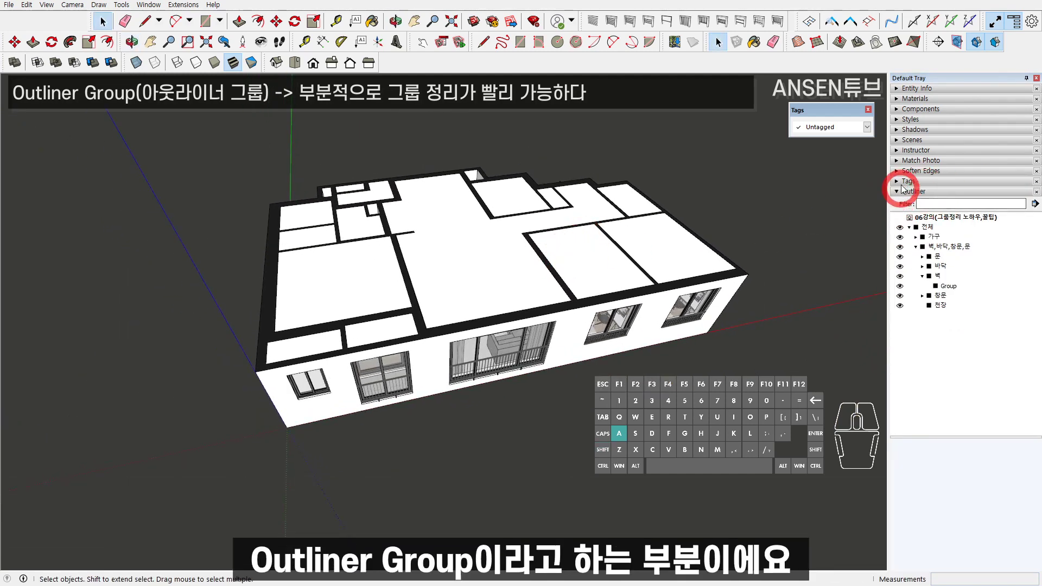
- Collapse the 벽 group in the Outliner and select the 전체 group to view the whole apartment
{"action": "left_click", "coordinate": [916, 247]}
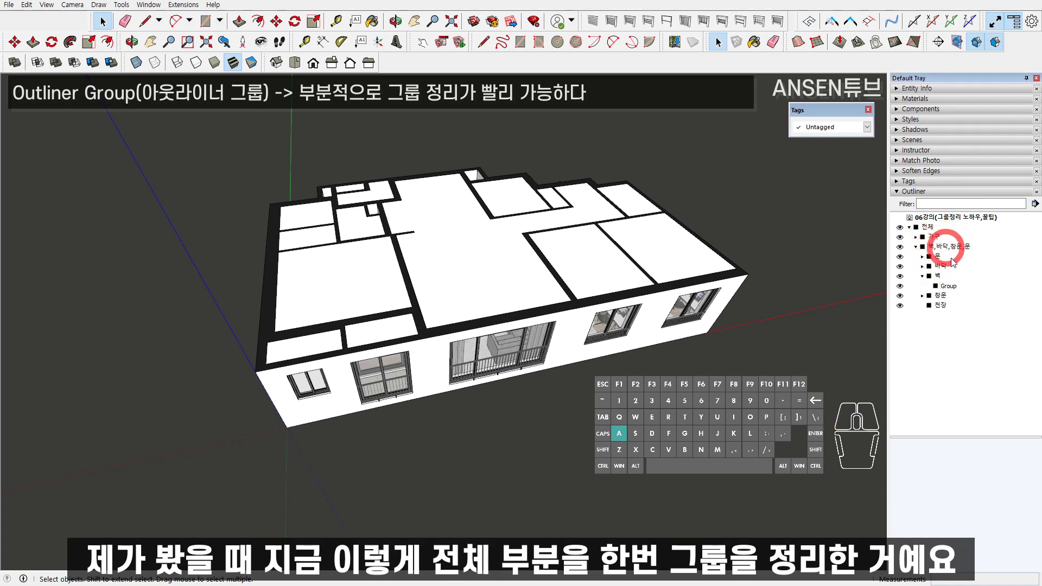
{"action": "left_click", "coordinate": [926, 228]}
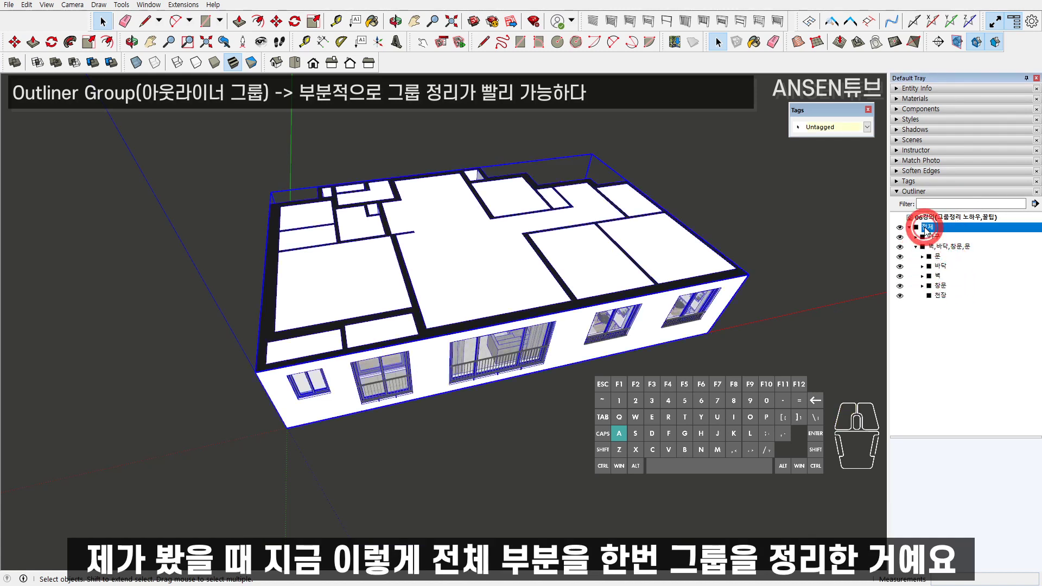
{"action": "middle_click_drag", "start_coordinate": [605, 267], "coordinate": [528, 232]}
{"action": "scroll", "coordinate": [528, 232], "scroll_direction": "up", "scroll_amount": 2}
{"action": "middle_click_drag", "start_coordinate": [597, 268], "coordinate": [579, 270], "text": "shift"}
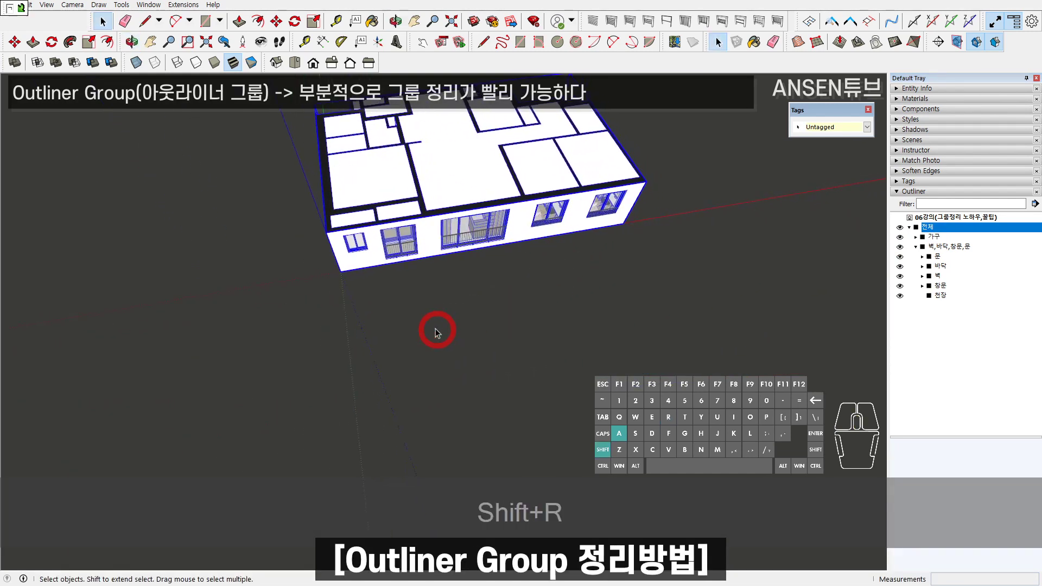
- Draw a large rectangle on the ground in front of the building and make it a group
{"action": "left_click", "coordinate": [451, 325]}
{"action": "key", "text": "r"}
{"action": "left_click", "coordinate": [412, 298]}
{"action": "left_click", "coordinate": [749, 418]}
{"action": "key", "text": "space"}
{"action": "left_click", "coordinate": [581, 354]}
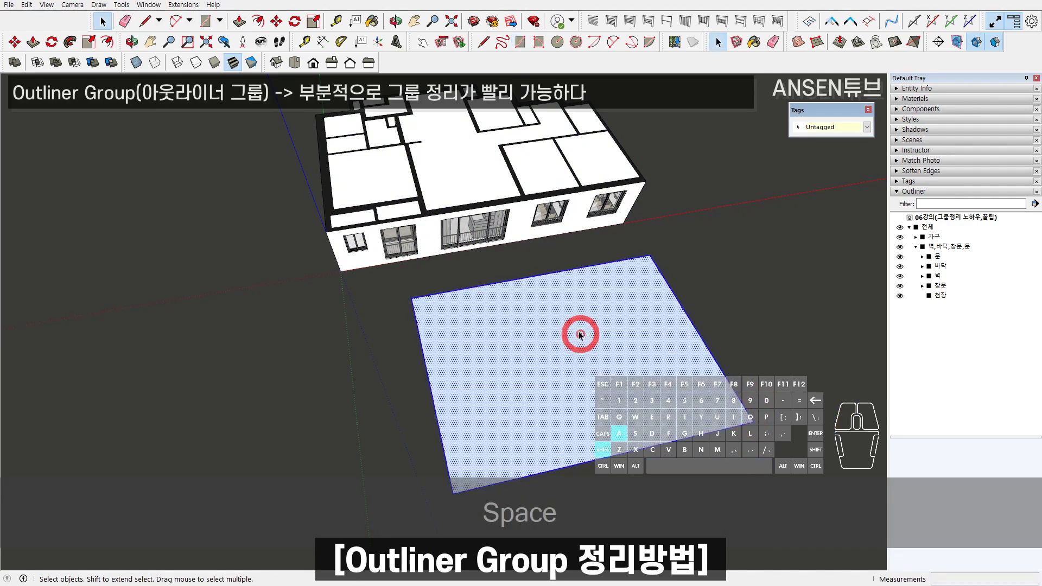
{"action": "right_click", "coordinate": [580, 335]}
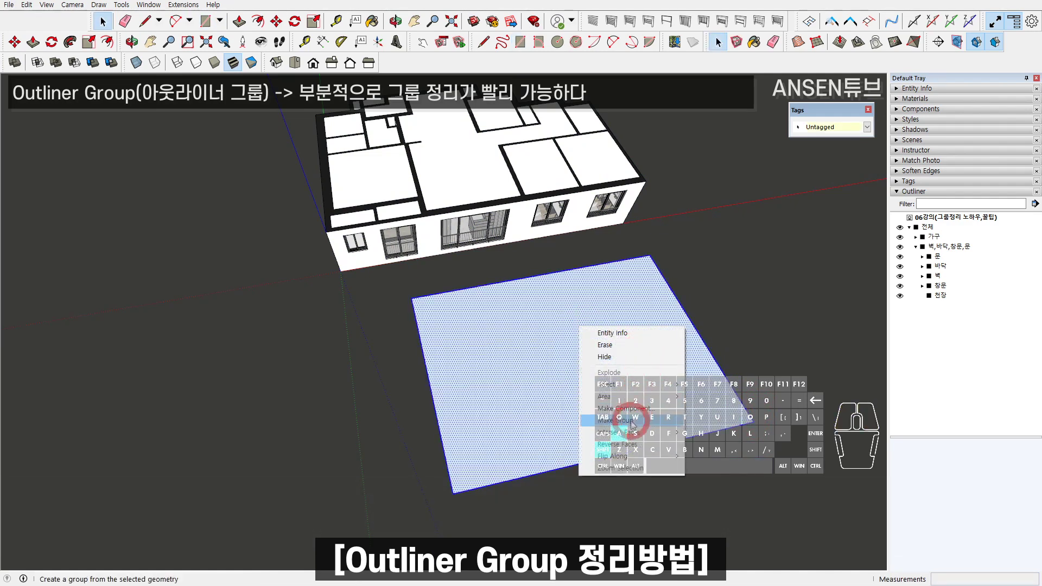
{"action": "key", "text": "g"}
- Open the rectangle group for editing, draw a smaller rectangle on its face and make it a nested group
{"action": "middle_click_drag", "start_coordinate": [654, 392], "coordinate": [574, 304], "text": "shift"}
{"action": "scroll", "coordinate": [553, 295], "scroll_direction": "up", "scroll_amount": 1}
{"action": "middle_click_drag", "start_coordinate": [530, 277], "coordinate": [508, 243]}
{"action": "double_click", "coordinate": [508, 242]}
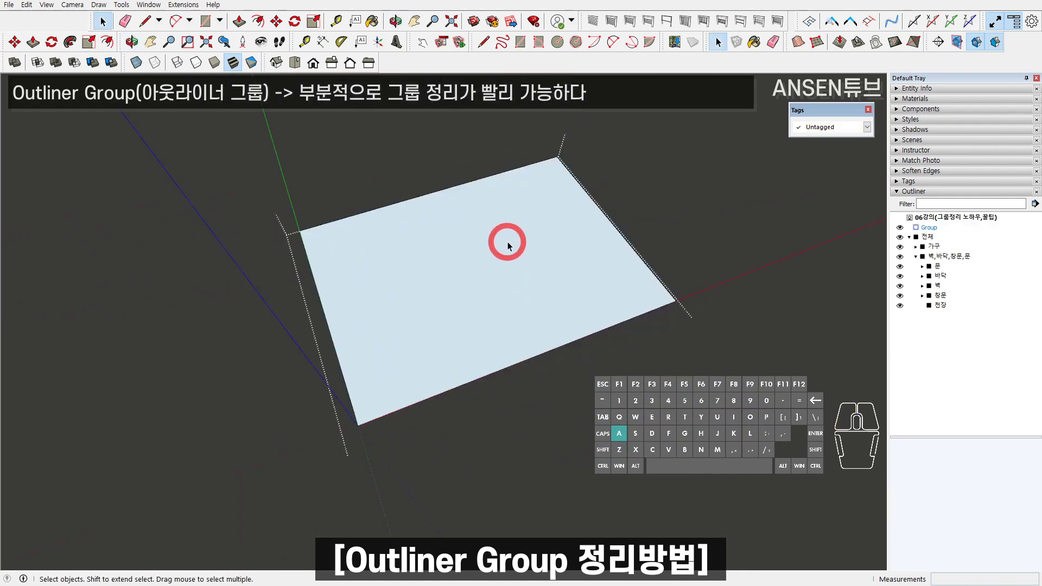
{"action": "key", "text": "r"}
{"action": "left_click", "coordinate": [387, 247]}
{"action": "left_click", "coordinate": [504, 296]}
{"action": "key", "text": "space"}
{"action": "left_click", "coordinate": [452, 264]}
{"action": "right_click", "coordinate": [453, 266]}
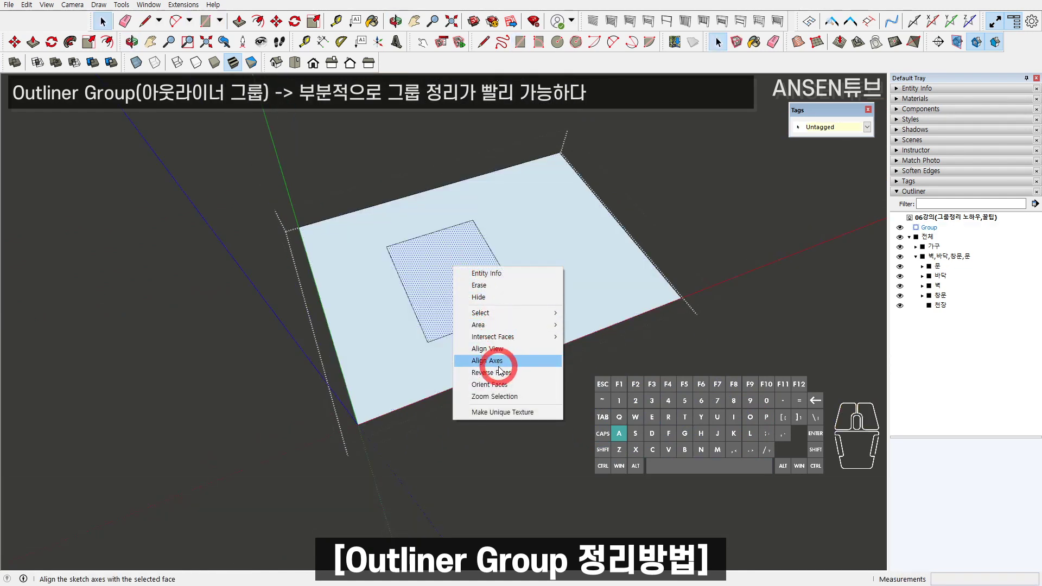
{"action": "double_click", "coordinate": [441, 289]}
{"action": "right_click", "coordinate": [441, 283]}
{"action": "left_click", "coordinate": [502, 369]}
- Draw a second, narrower rectangle beside the nested one, make it a group and leave the parent group
{"action": "left_click", "coordinate": [551, 233]}
{"action": "key", "text": "r"}
{"action": "left_click", "coordinate": [521, 223]}
{"action": "left_click", "coordinate": [615, 277]}
{"action": "key", "text": "space"}
{"action": "left_click", "coordinate": [554, 248]}
{"action": "right_click", "coordinate": [569, 240]}
{"action": "left_click", "coordinate": [610, 333]}
{"action": "middle_click_drag", "start_coordinate": [593, 311], "coordinate": [547, 273]}
{"action": "key", "text": "Escape"}
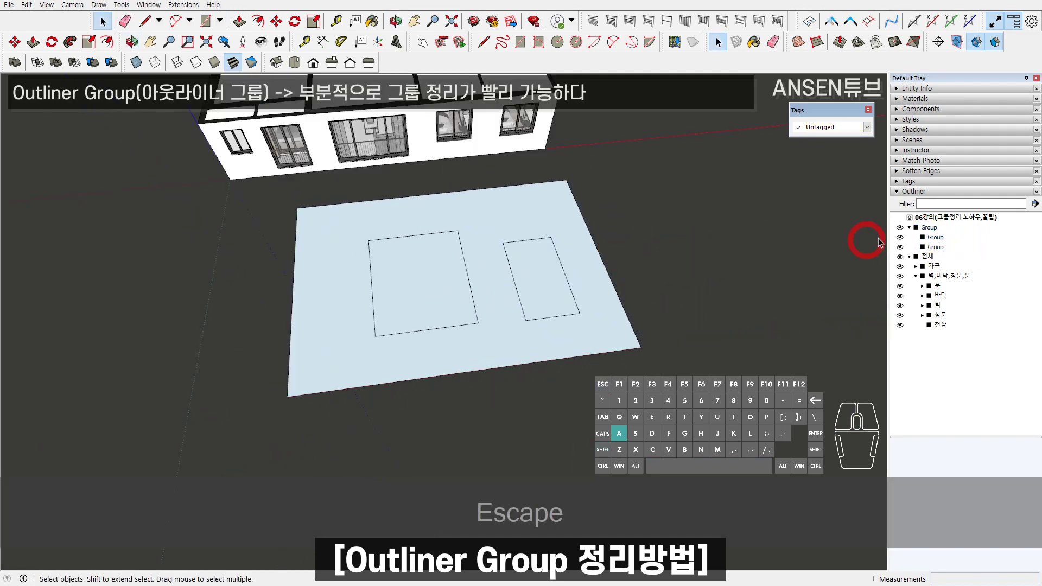
- Select the parent group and alternate between its two nested groups in the Outliner to examine the hierarchy
{"action": "left_click", "coordinate": [935, 228]}
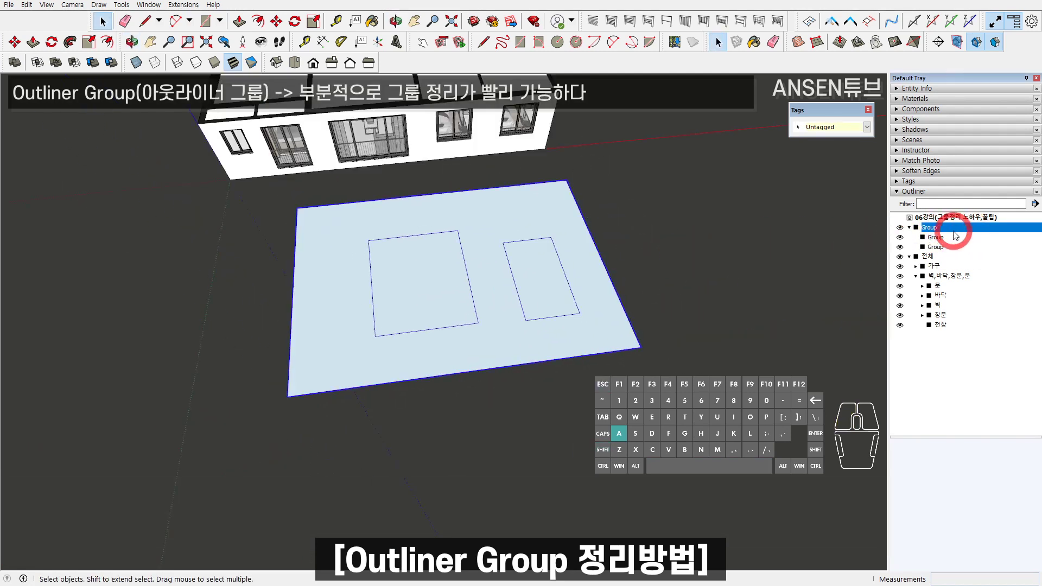
{"action": "left_click", "coordinate": [943, 237]}
{"action": "left_click", "coordinate": [943, 247]}
{"action": "left_click", "coordinate": [943, 238]}
{"action": "left_click", "coordinate": [944, 247]}
{"action": "left_click", "coordinate": [942, 237]}
{"action": "left_click", "coordinate": [943, 247]}
{"action": "left_click", "coordinate": [944, 237]}
{"action": "left_click", "coordinate": [944, 247]}
{"action": "left_click", "coordinate": [943, 237]}
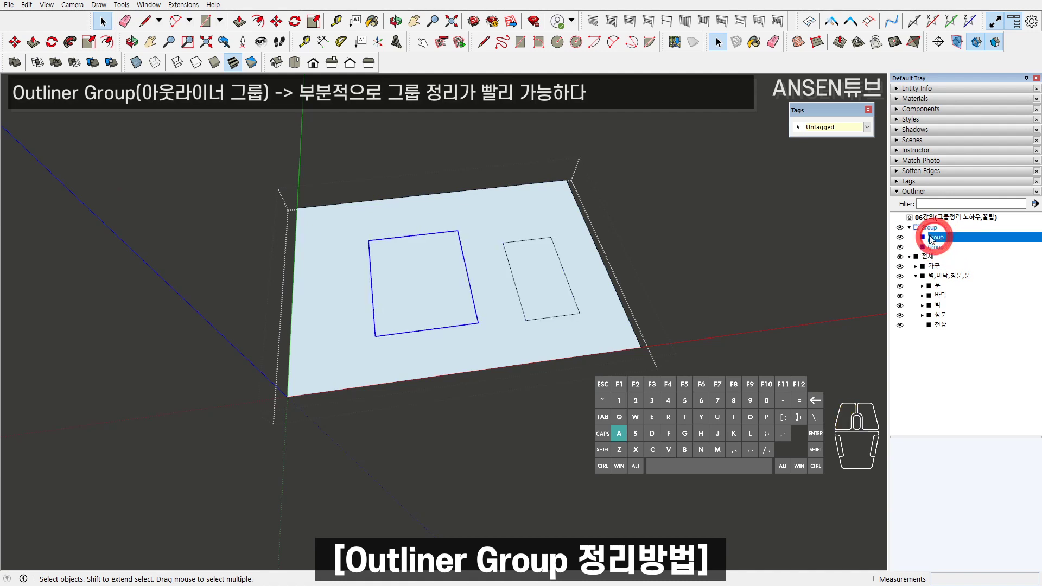
{"action": "left_click", "coordinate": [910, 228]}
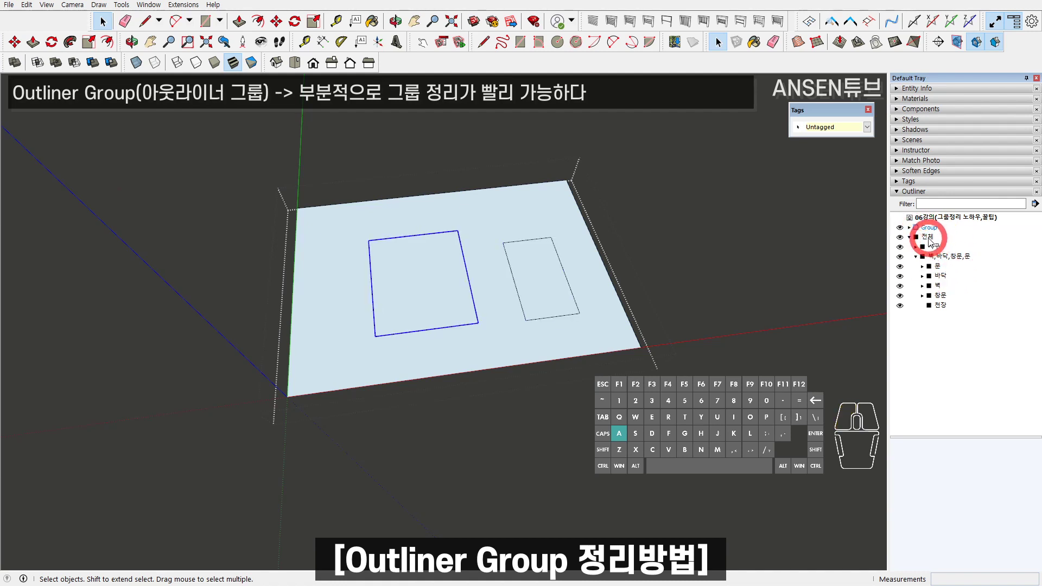
- Select the 전체 group and its subgroups 가구, 문, 바닥, 벽, 창문 and 천장 one by one in the Outliner
{"action": "left_click", "coordinate": [932, 239]}
{"action": "middle_click_drag", "start_coordinate": [559, 224], "coordinate": [619, 319], "text": "shift"}
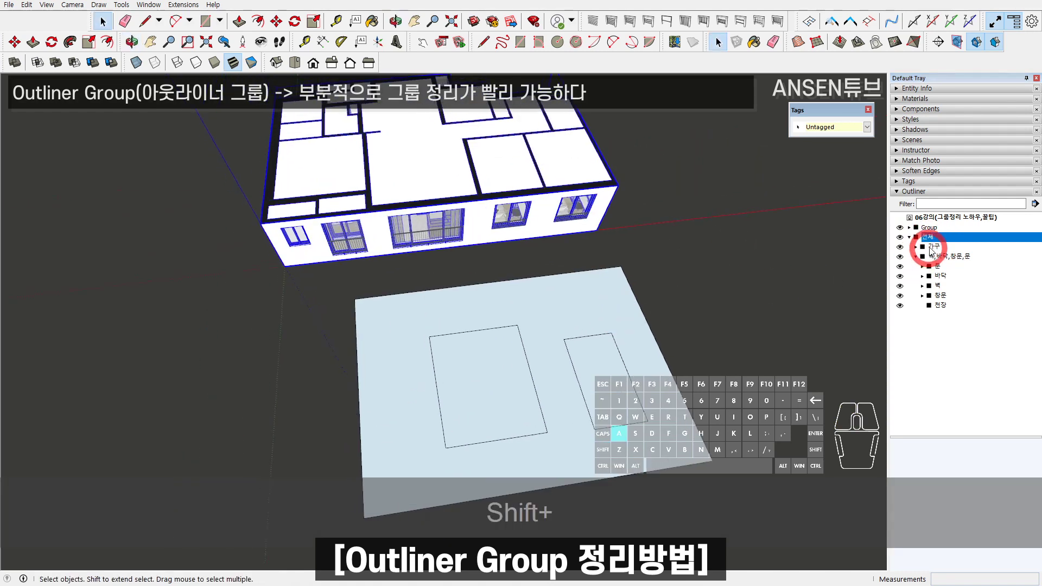
{"action": "left_click", "coordinate": [934, 248]}
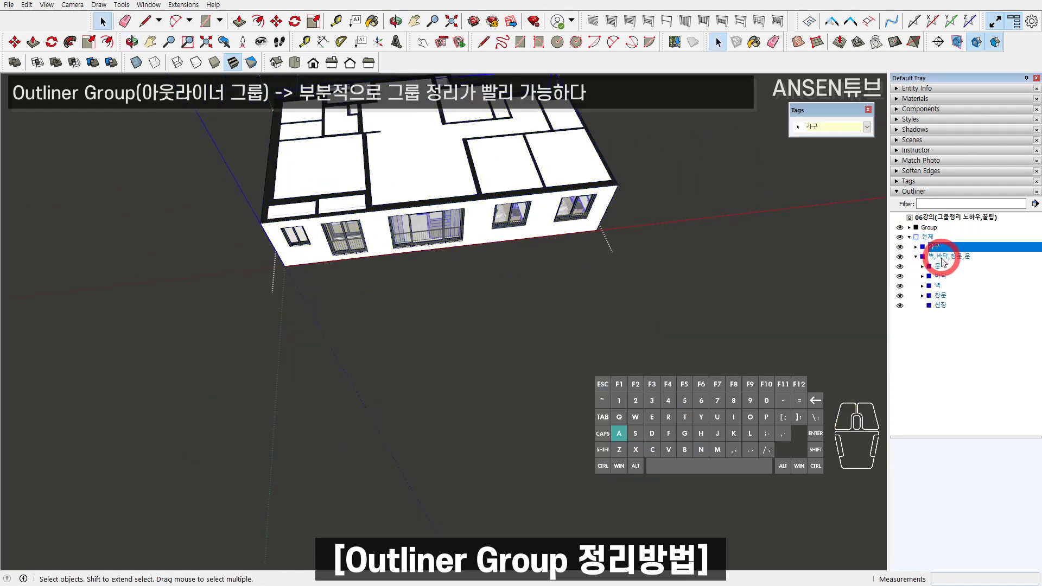
{"action": "left_click", "coordinate": [939, 267]}
{"action": "left_click", "coordinate": [944, 277]}
{"action": "left_click", "coordinate": [944, 286]}
{"action": "left_click", "coordinate": [946, 295]}
{"action": "left_click", "coordinate": [947, 307]}
- Open the wall group for editing and inspect the walls on their own from several angles
{"action": "middle_click_drag", "start_coordinate": [479, 217], "coordinate": [584, 200], "text": "shift"}
{"action": "scroll", "coordinate": [597, 307], "scroll_direction": "up", "scroll_amount": 2}
{"action": "left_click", "coordinate": [602, 310]}
{"action": "double_click", "coordinate": [602, 310]}
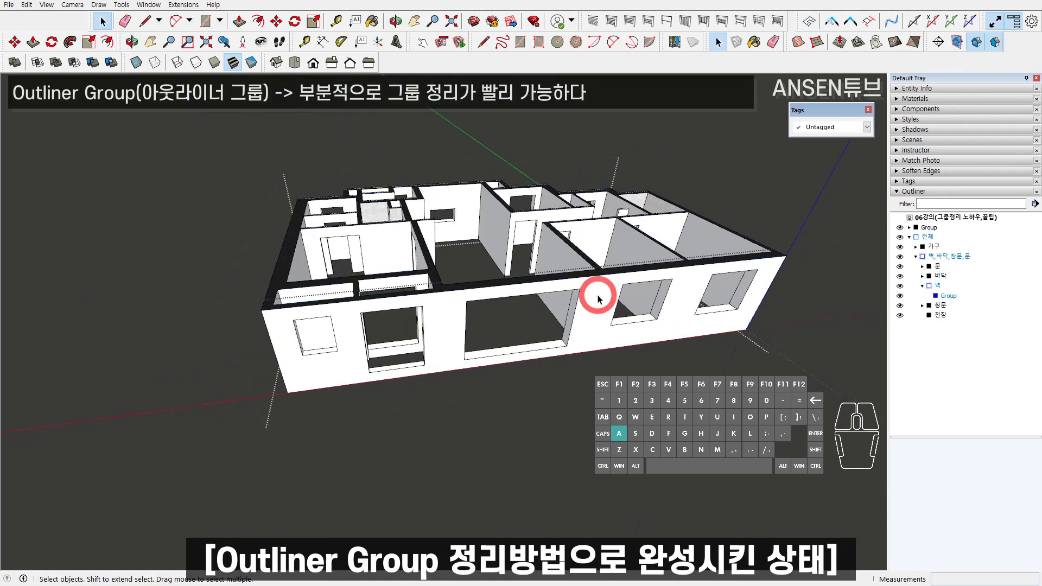
{"action": "middle_click_drag", "start_coordinate": [594, 298], "coordinate": [559, 319]}
{"action": "middle_click_drag", "start_coordinate": [726, 275], "coordinate": [797, 267], "text": "shift"}
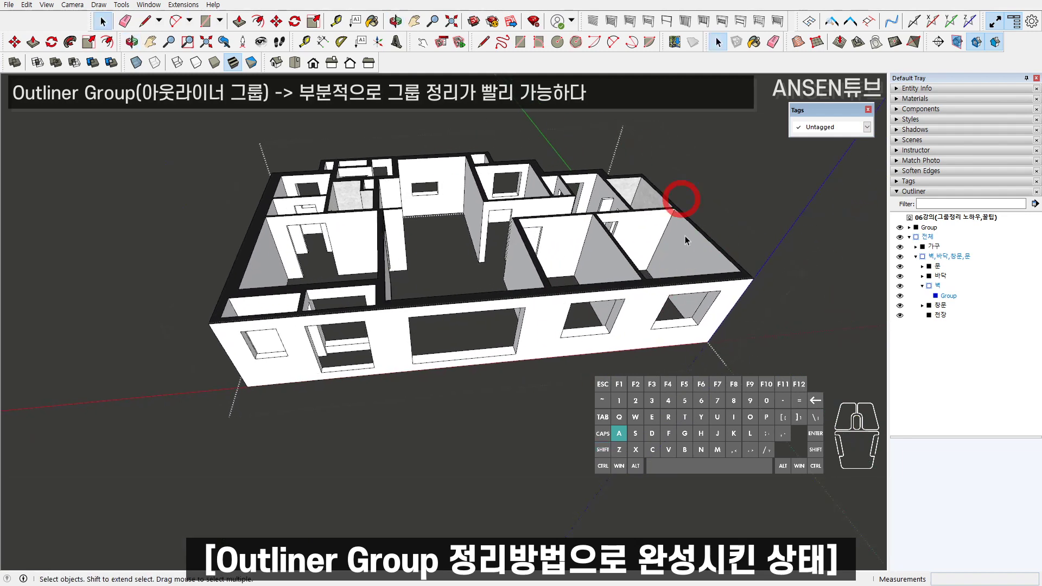
{"action": "middle_click_drag", "start_coordinate": [528, 253], "coordinate": [424, 315]}
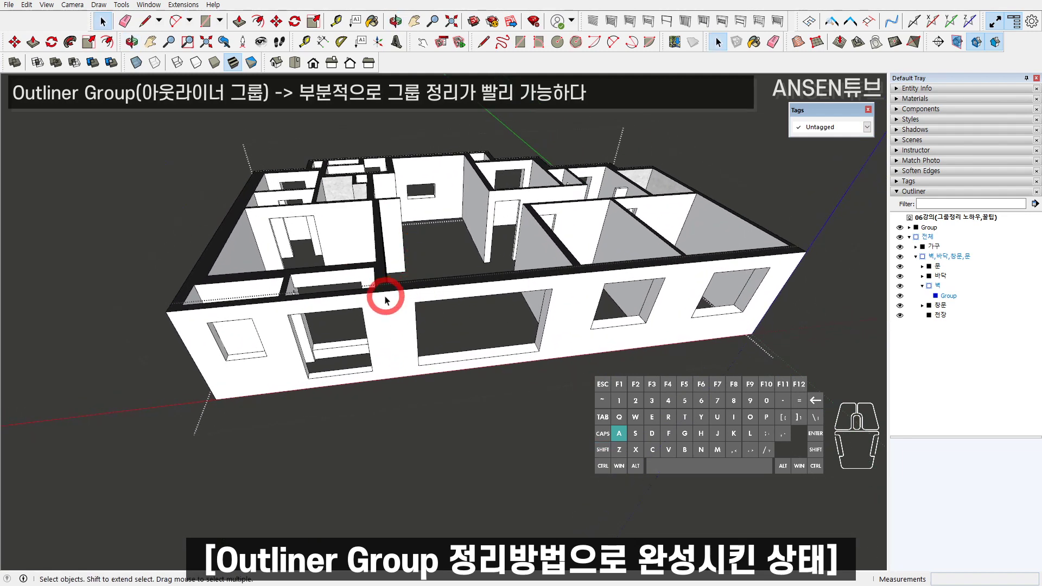
{"action": "key", "text": "Escape"}
- Open the window group to inspect its contents and leave it again
{"action": "double_click", "coordinate": [465, 314]}
{"action": "middle_click_drag", "start_coordinate": [454, 310], "coordinate": [477, 303]}
{"action": "key", "text": "Escape"}
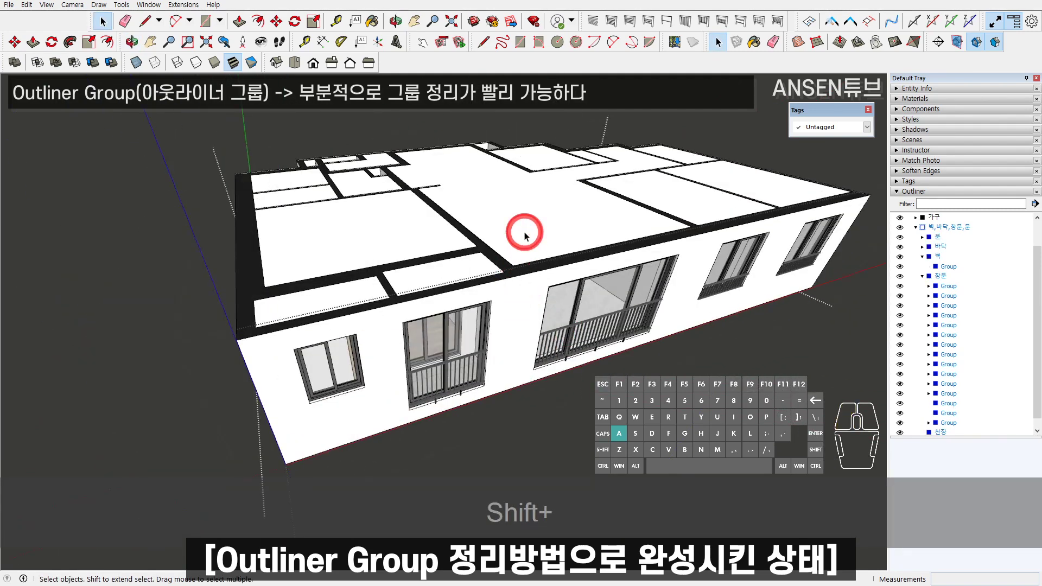
- Hide the ceiling group so the furnished interior can be reached
{"action": "double_click", "coordinate": [524, 232]}
{"action": "key", "text": "Escape"}
{"action": "middle_click_drag", "start_coordinate": [524, 228], "coordinate": [545, 224]}
{"action": "key", "text": "h"}
{"action": "key", "text": "ctrl+z"}
{"action": "key", "text": "space"}
{"action": "key", "text": "Escape"}
{"action": "key", "text": "h"}
{"action": "key", "text": "g"}
{"action": "key", "text": "space"}
- Open the door group to inspect its contents and leave it again
{"action": "scroll", "coordinate": [414, 240], "scroll_direction": "up", "scroll_amount": 3}
{"action": "middle_click_drag", "start_coordinate": [548, 210], "coordinate": [482, 279]}
{"action": "scroll", "coordinate": [415, 244], "scroll_direction": "up", "scroll_amount": 1}
{"action": "double_click", "coordinate": [435, 243]}
{"action": "scroll", "coordinate": [436, 245], "scroll_direction": "down", "scroll_amount": 1}
{"action": "key", "text": "Escape"}
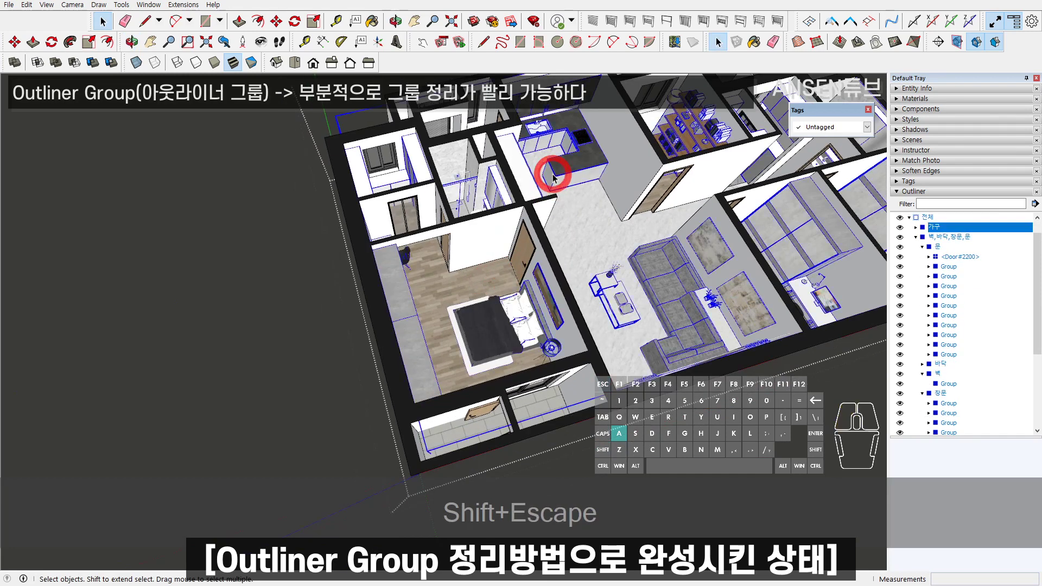
- Open the 가구 group to inspect the furniture and leave the open groups
{"action": "double_click", "coordinate": [553, 177]}
{"action": "middle_click_drag", "start_coordinate": [585, 227], "coordinate": [524, 239], "text": "shift"}
{"action": "middle_click_drag", "start_coordinate": [584, 280], "coordinate": [609, 232]}
{"action": "key", "text": "Escape"}
{"action": "key", "text": "Escape"}
{"action": "key", "text": "Escape"}
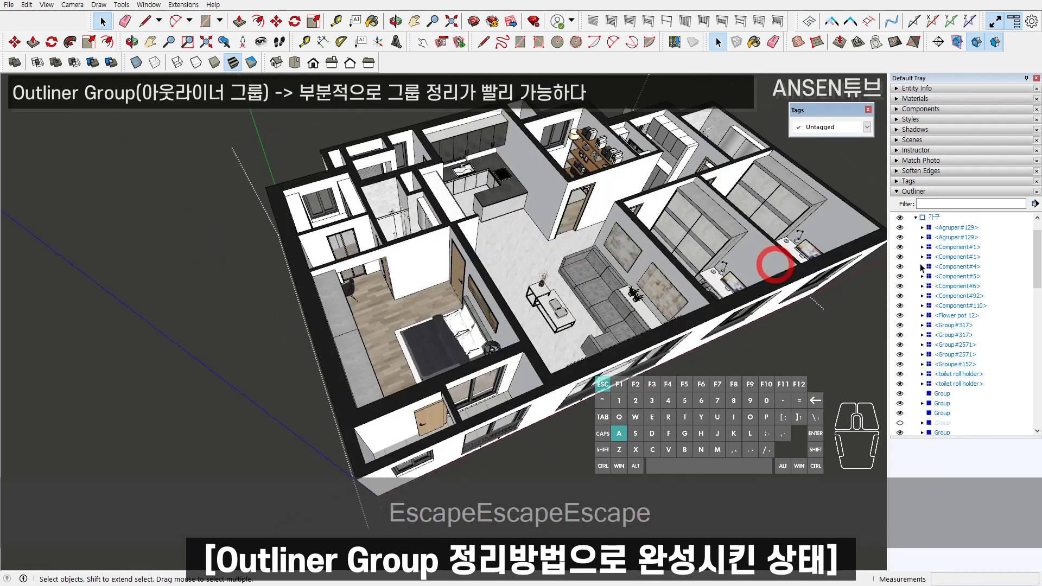
- Leave the open group and collapse the 가구 and 벽,바닥,창문,문 entries in the Outliner
{"action": "key", "text": "Escape"}
{"action": "key", "text": "Escape"}
{"action": "left_click", "coordinate": [935, 246]}
{"action": "left_click", "coordinate": [917, 247]}
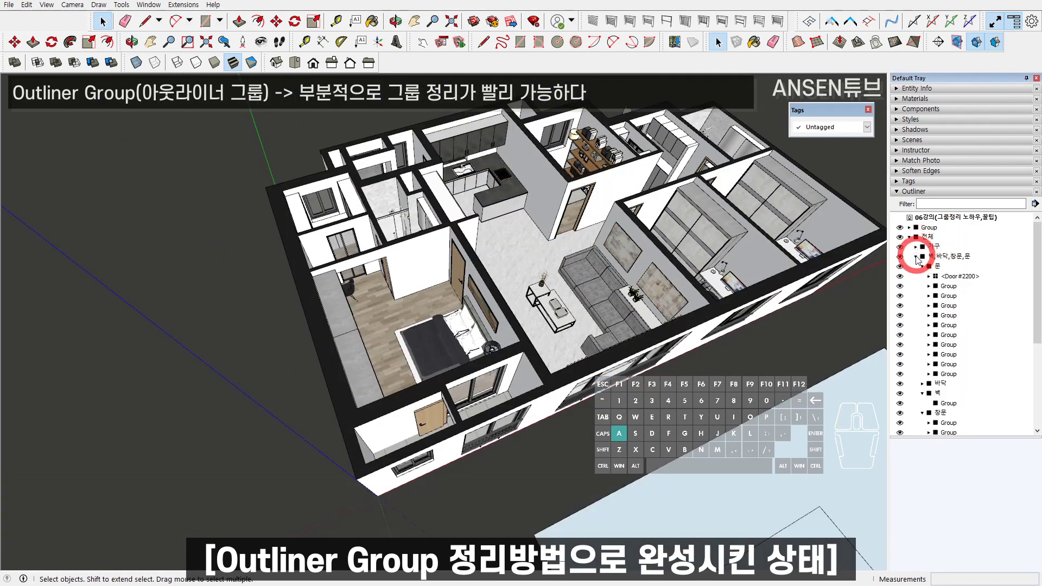
{"action": "left_click", "coordinate": [917, 256]}
{"action": "middle_click_drag", "start_coordinate": [518, 291], "coordinate": [456, 255]}
{"action": "middle_click_drag", "start_coordinate": [616, 282], "coordinate": [529, 292], "text": "shift"}
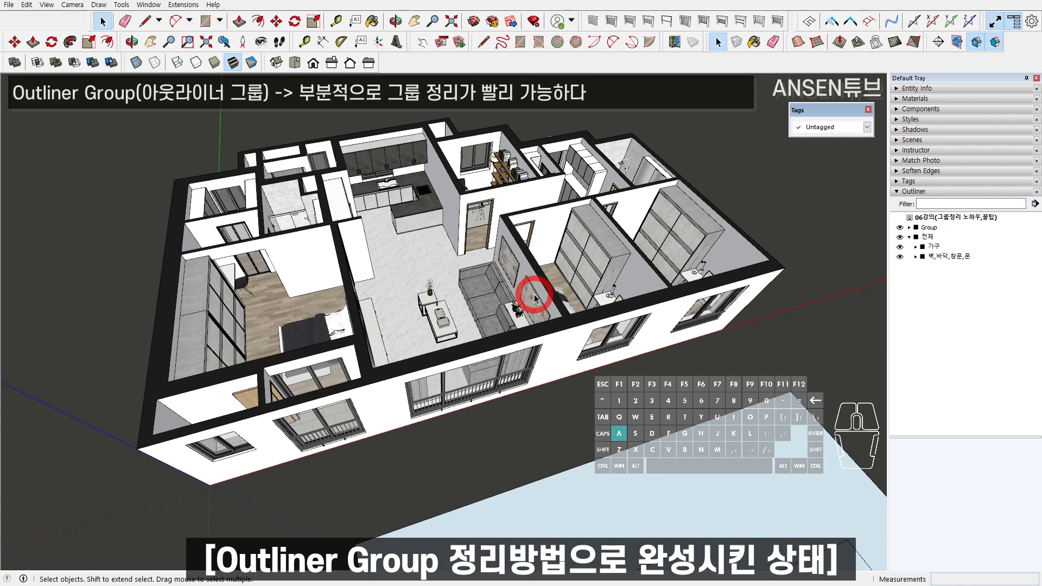
{"action": "scroll", "coordinate": [530, 307], "scroll_direction": "down", "scroll_amount": 3}
{"action": "middle_click_drag", "start_coordinate": [603, 330], "coordinate": [539, 279], "text": "shift"}
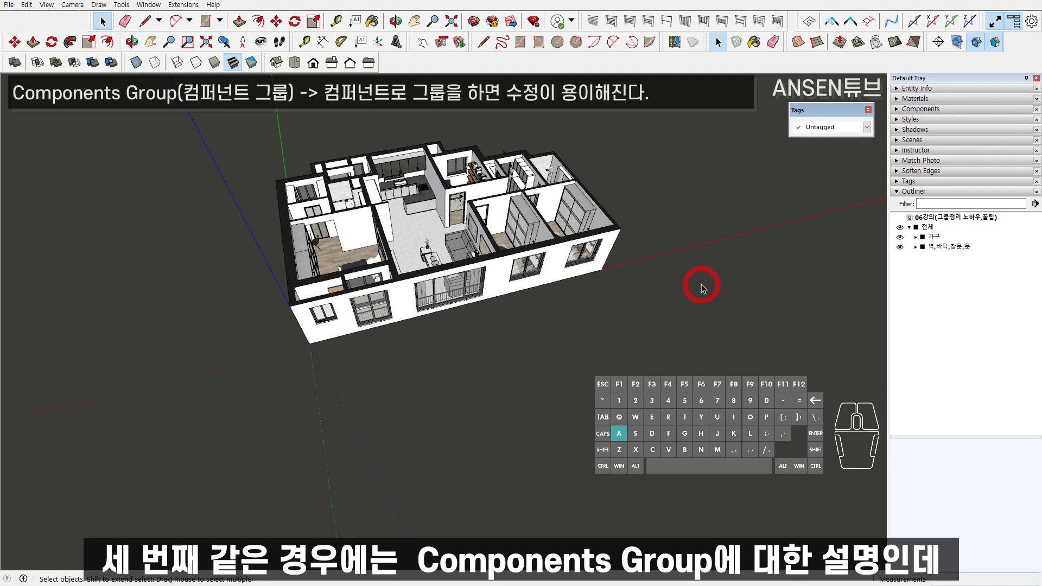
- Copy the 벽,바닥,창문,문 group upward without the furniture to stack a second storey on the apartment
{"action": "left_click", "coordinate": [527, 273]}
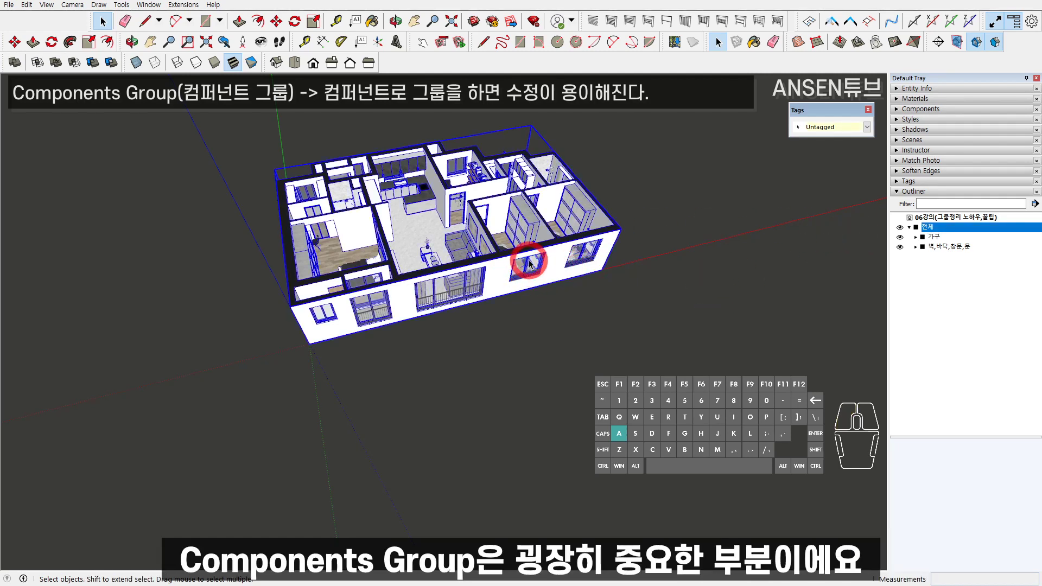
{"action": "middle_click_drag", "start_coordinate": [527, 265], "coordinate": [345, 282]}
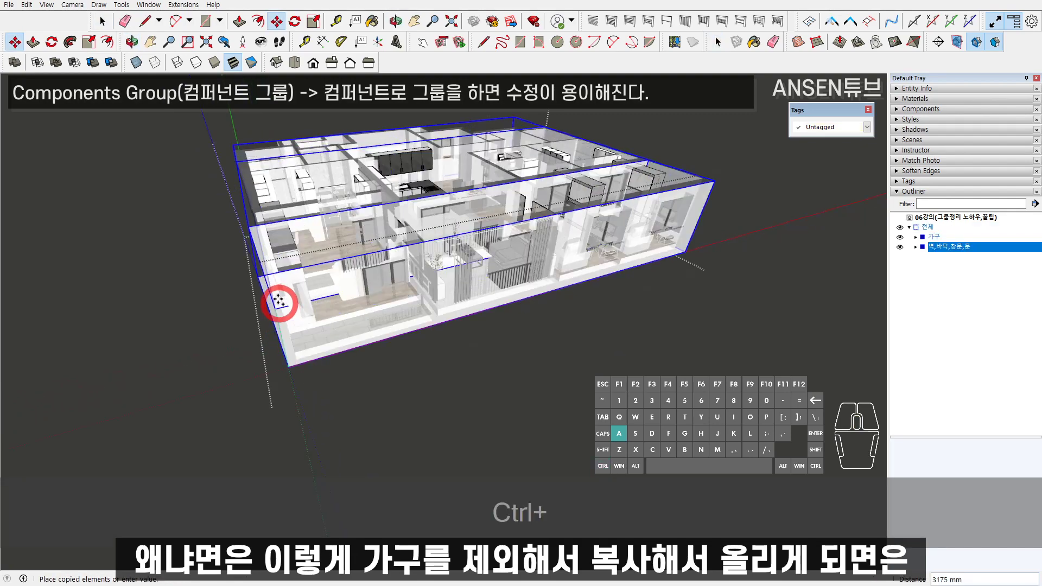
{"action": "middle_click_drag", "start_coordinate": [279, 298], "coordinate": [530, 270]}
{"action": "key", "text": "space"}
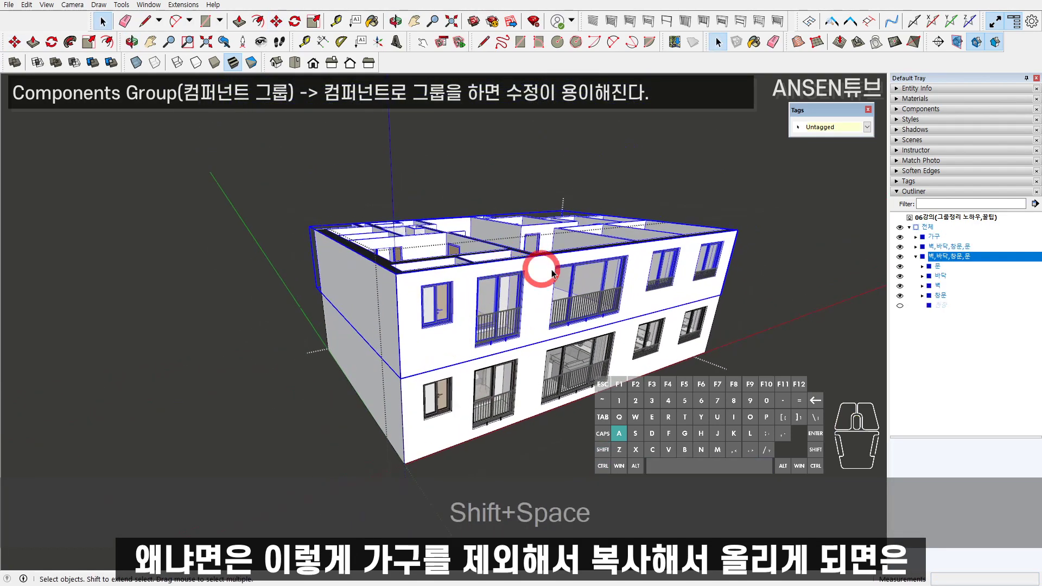
{"action": "key", "text": "Escape"}
{"action": "scroll", "coordinate": [609, 281], "scroll_direction": "down", "scroll_amount": 1}
{"action": "middle_click_drag", "start_coordinate": [609, 281], "coordinate": [605, 251]}
{"action": "scroll", "coordinate": [394, 268], "scroll_direction": "up", "scroll_amount": 3}
{"action": "scroll", "coordinate": [547, 228], "scroll_direction": "up", "scroll_amount": 5}
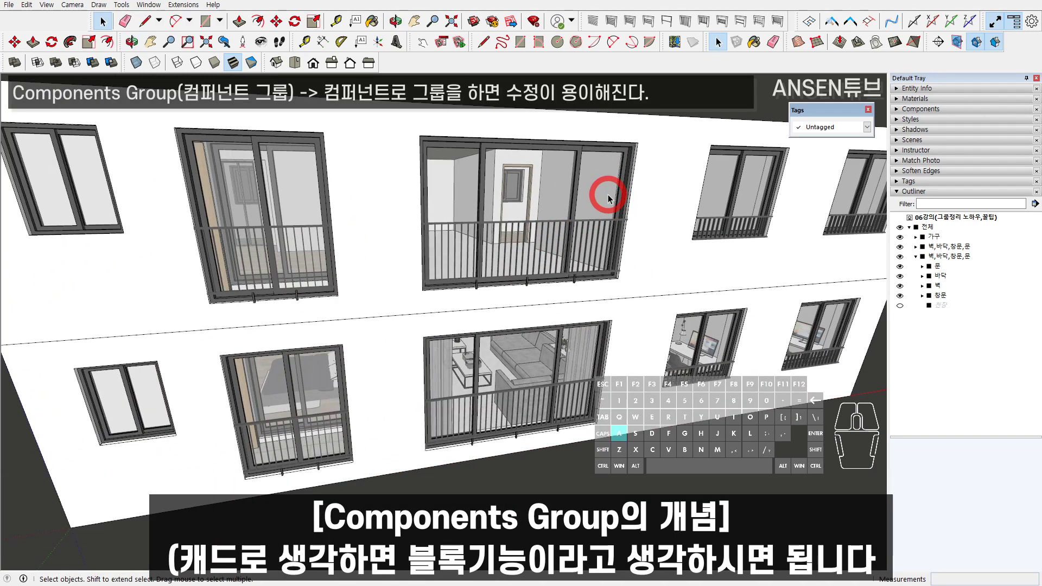
- Draw a rectangle on the ground in front of the building and group it
{"action": "scroll", "coordinate": [609, 199], "scroll_direction": "down", "scroll_amount": 5}
{"action": "middle_click_drag", "start_coordinate": [554, 293], "coordinate": [445, 212]}
{"action": "key", "text": "r"}
{"action": "left_click", "coordinate": [389, 229]}
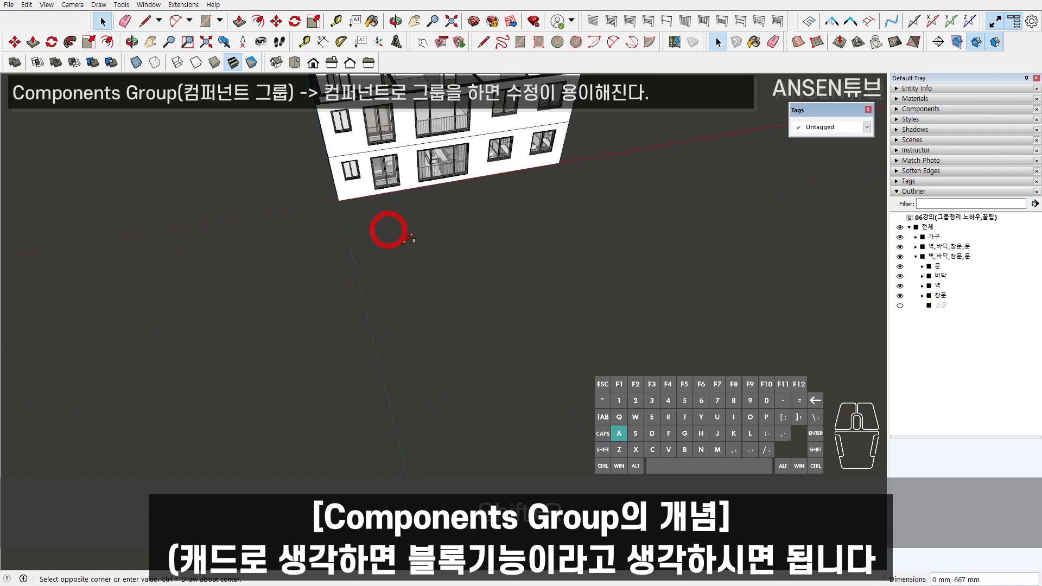
{"action": "left_click", "coordinate": [613, 324]}
{"action": "key", "text": "g"}
- Push/pull the grouped rectangle upward into a box
{"action": "middle_click_drag", "start_coordinate": [505, 274], "coordinate": [543, 202]}
{"action": "key", "text": "p"}
{"action": "left_click", "coordinate": [512, 289]}
{"action": "left_click", "coordinate": [528, 159]}
{"action": "key", "text": "space"}
- Convert the box group into a component with the definition name 1
{"action": "left_click", "coordinate": [528, 220]}
{"action": "middle_click_drag", "start_coordinate": [528, 159], "coordinate": [496, 234]}
{"action": "left_click", "coordinate": [539, 205]}
{"action": "right_click", "coordinate": [495, 233]}
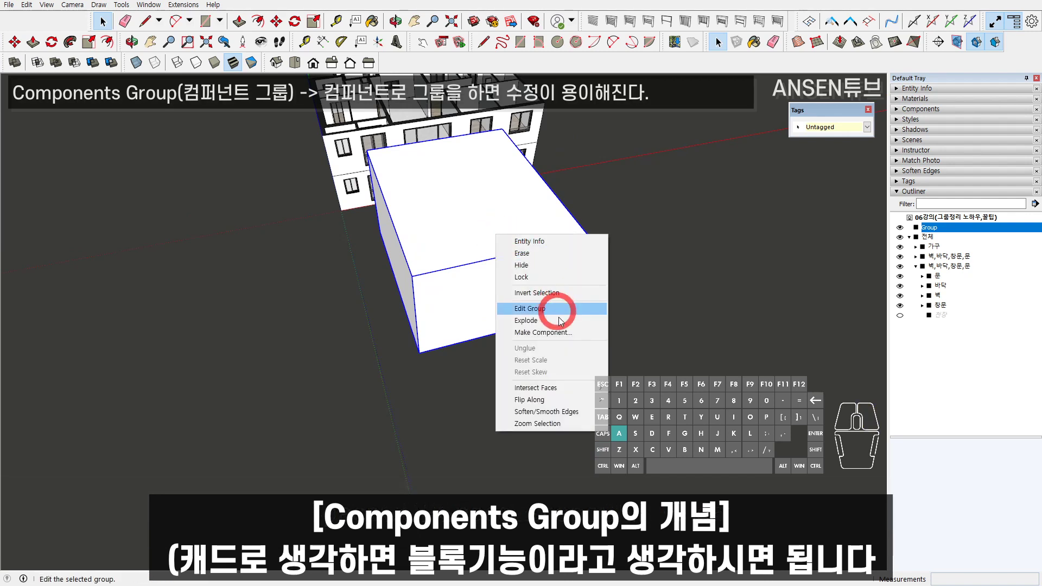
{"action": "left_click", "coordinate": [552, 334]}
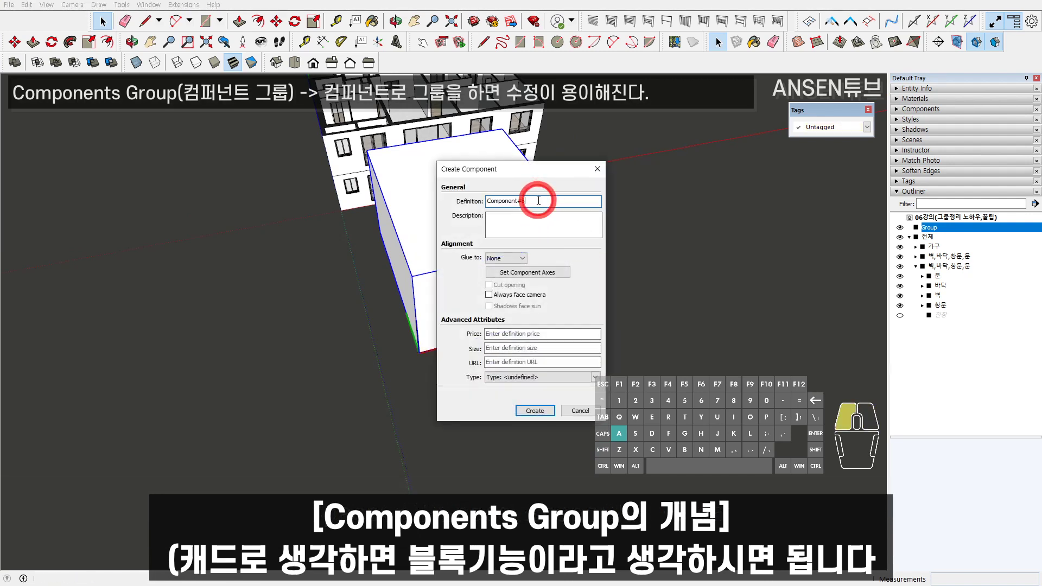
{"action": "type", "text": "1"}
{"action": "key", "text": "Return"}
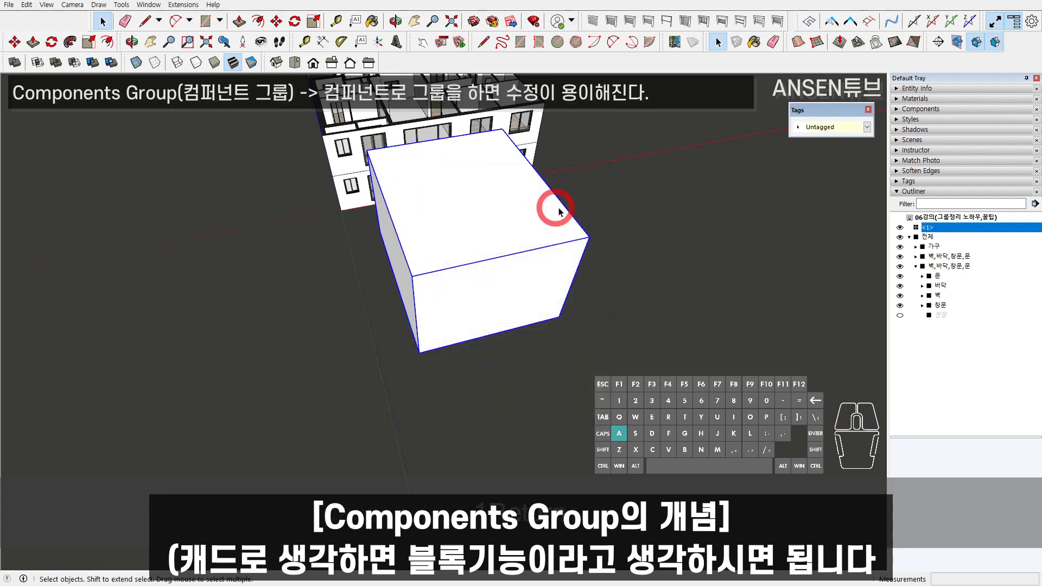
- Copy the box component to a spot beside the original along the red axis
{"action": "middle_click_drag", "start_coordinate": [591, 235], "coordinate": [568, 274]}
{"action": "key", "text": "m"}
{"action": "left_click", "coordinate": [408, 314]}
{"action": "key", "text": "ctrl"}
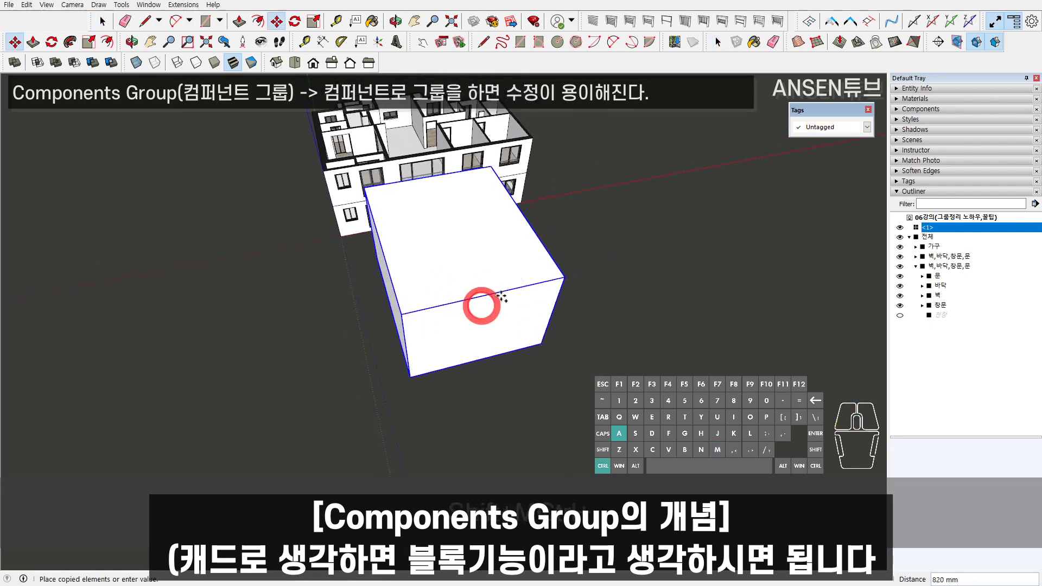
{"action": "left_click", "coordinate": [630, 264]}
{"action": "key", "text": "space"}
{"action": "scroll", "coordinate": [630, 263], "scroll_direction": "down", "scroll_amount": 1}
{"action": "middle_click_drag", "start_coordinate": [630, 264], "coordinate": [570, 288], "text": "shift"}
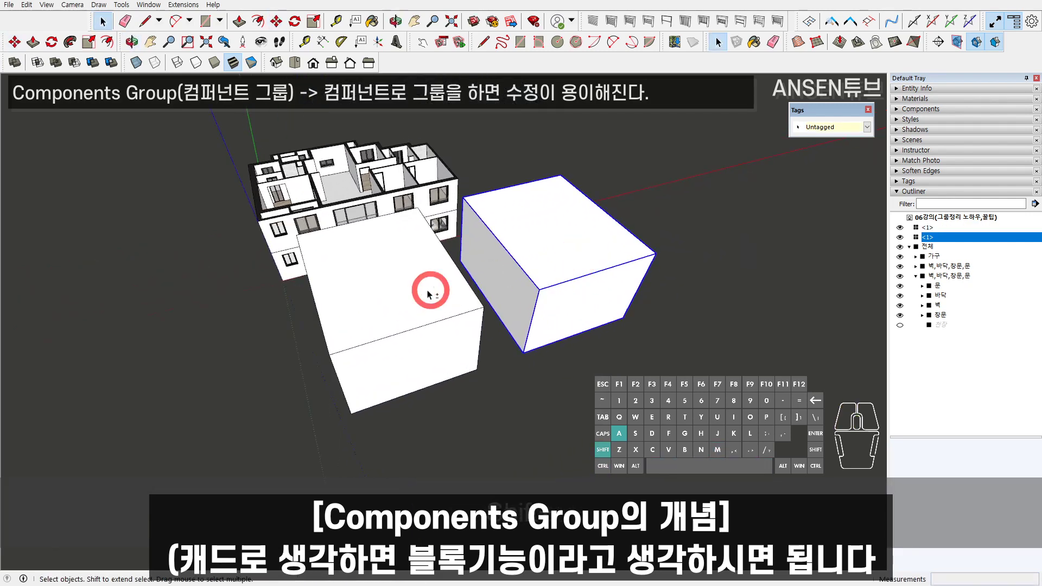
{"action": "key", "text": "Escape"}
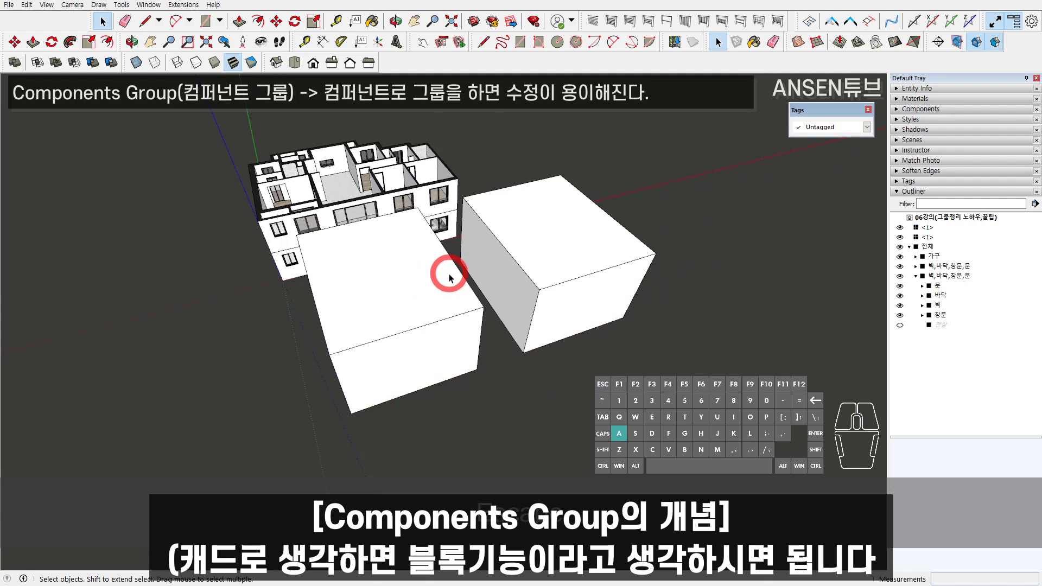
- Select the original box and its copy in turn to compare them
{"action": "left_click", "coordinate": [554, 248]}
{"action": "left_click", "coordinate": [410, 284]}
{"action": "left_click", "coordinate": [549, 261]}
{"action": "left_click", "coordinate": [412, 285]}
{"action": "left_click", "coordinate": [567, 266]}
{"action": "left_click", "coordinate": [412, 285]}
{"action": "left_click", "coordinate": [556, 269]}
- Open the original box component for editing and push/pull its top face
{"action": "double_click", "coordinate": [444, 277]}
{"action": "scroll", "coordinate": [417, 289], "scroll_direction": "up", "scroll_amount": 3}
{"action": "middle_click_drag", "start_coordinate": [417, 290], "coordinate": [435, 280]}
{"action": "key", "text": "p"}
{"action": "mouse_move", "coordinate": [434, 284]}
{"action": "left_mouse_down"}
{"action": "mouse_move", "coordinate": [437, 327]}
{"action": "mouse_move", "coordinate": [432, 274]}
{"action": "left_mouse_up"}
{"action": "key", "text": "space"}
- Push/pull the front face of the box inside the component
{"action": "key", "text": "p"}
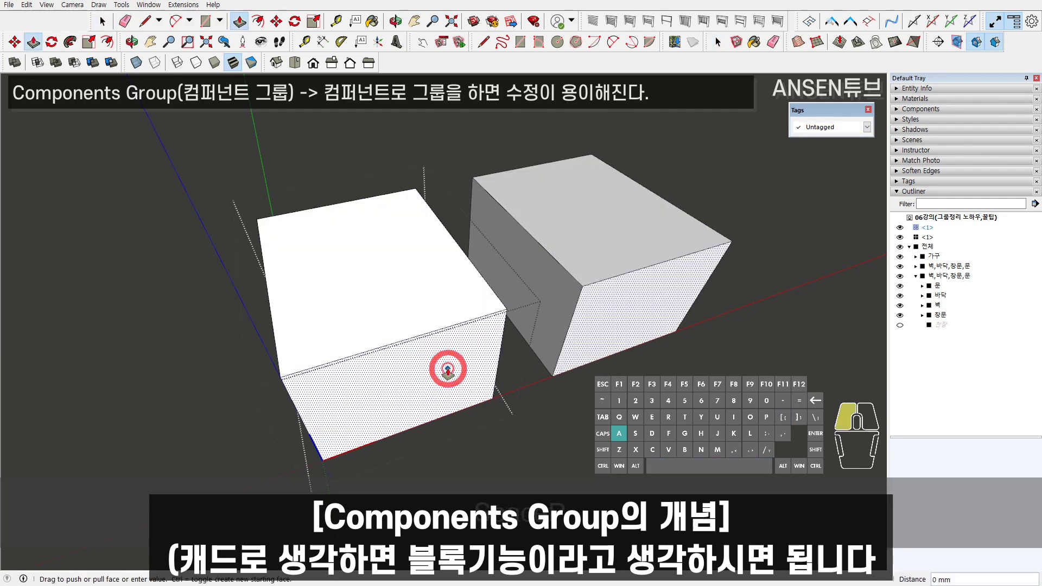
{"action": "left_click_drag", "start_coordinate": [447, 370], "coordinate": [426, 378]}
{"action": "scroll", "coordinate": [415, 375], "scroll_direction": "down", "scroll_amount": 1}
{"action": "key", "text": "space"}
{"action": "middle_click_drag", "start_coordinate": [412, 373], "coordinate": [333, 403]}
{"action": "key", "text": "p"}
- Delete both box components in front of the building
{"action": "left_click", "coordinate": [490, 291]}
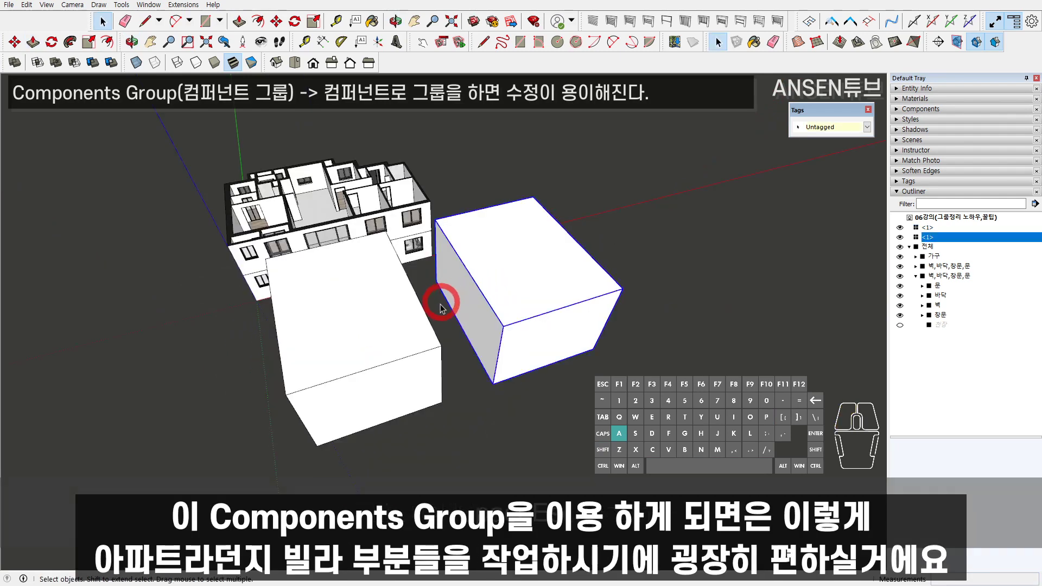
{"action": "key", "text": "Delete"}
{"action": "left_click", "coordinate": [371, 317]}
{"action": "key", "text": "Delete"}
- Delete the copied upper storey inside the 전체 group
{"action": "scroll", "coordinate": [332, 240], "scroll_direction": "up", "scroll_amount": 2}
{"action": "middle_click_drag", "start_coordinate": [332, 240], "coordinate": [511, 262], "text": "shift"}
{"action": "scroll", "coordinate": [533, 266], "scroll_direction": "up", "scroll_amount": 5}
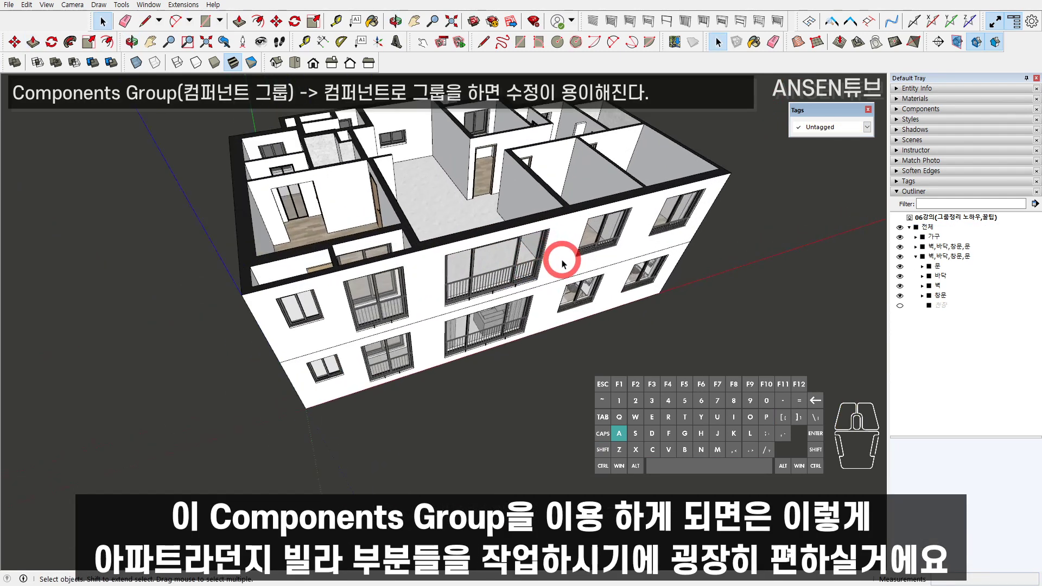
{"action": "double_click", "coordinate": [526, 250]}
{"action": "double_click", "coordinate": [526, 250]}
{"action": "key", "text": "Escape"}
{"action": "left_click", "coordinate": [532, 253]}
{"action": "key", "text": "Delete"}
{"action": "middle_click_drag", "start_coordinate": [537, 265], "coordinate": [521, 301]}
{"action": "left_click", "coordinate": [536, 312]}
{"action": "scroll", "coordinate": [536, 310], "scroll_direction": "up", "scroll_amount": 3}
{"action": "key", "text": "m"}
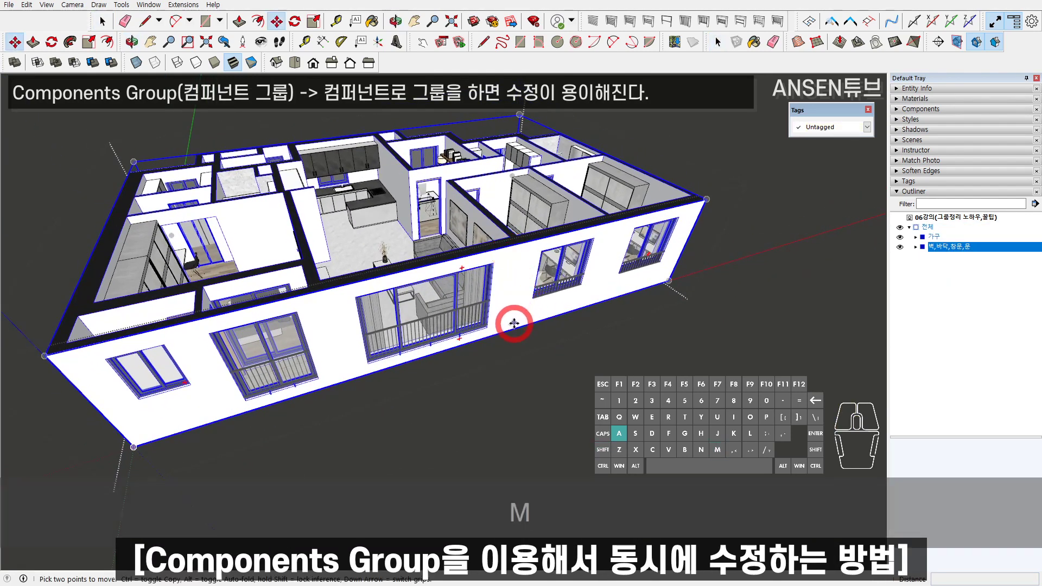
{"action": "key", "text": "ctrl"}
{"action": "left_click", "coordinate": [531, 268]}
{"action": "key", "text": "space"}
- Convert the 벽,바닥,창문,문 group into a component with the definition name 층
{"action": "right_click", "coordinate": [520, 268]}
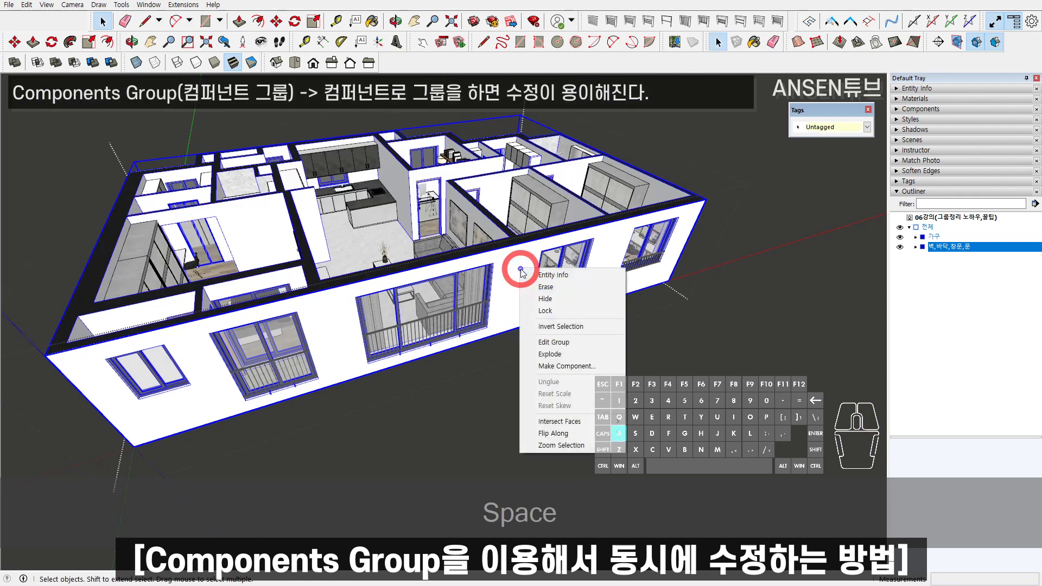
{"action": "key", "text": "Escape"}
{"action": "right_click", "coordinate": [519, 272]}
{"action": "left_click", "coordinate": [565, 367]}
{"action": "left_click_drag", "start_coordinate": [534, 203], "coordinate": [408, 218]}
{"action": "type", "text": "층"}
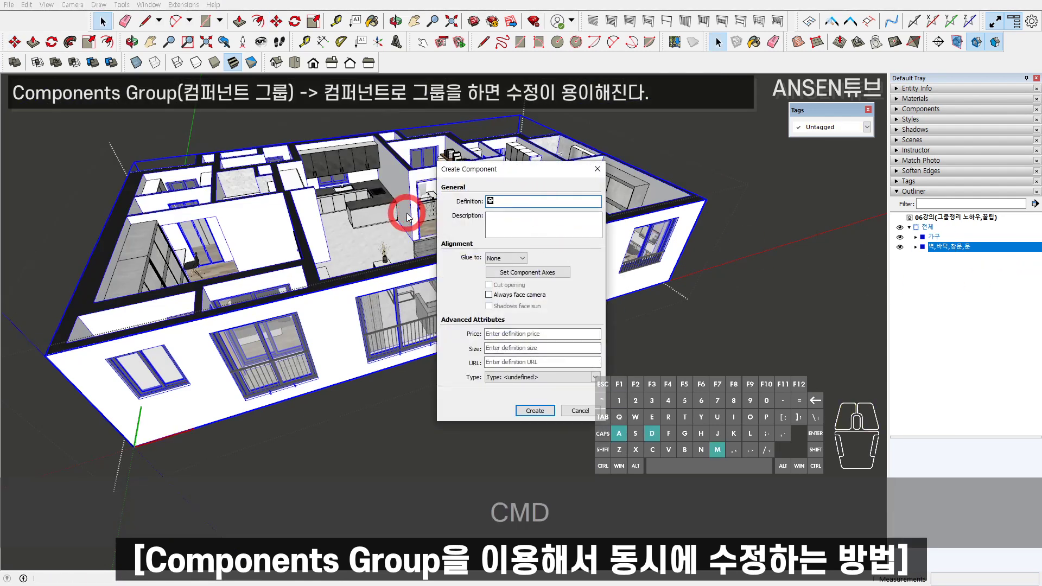
{"action": "left_click", "coordinate": [538, 408]}
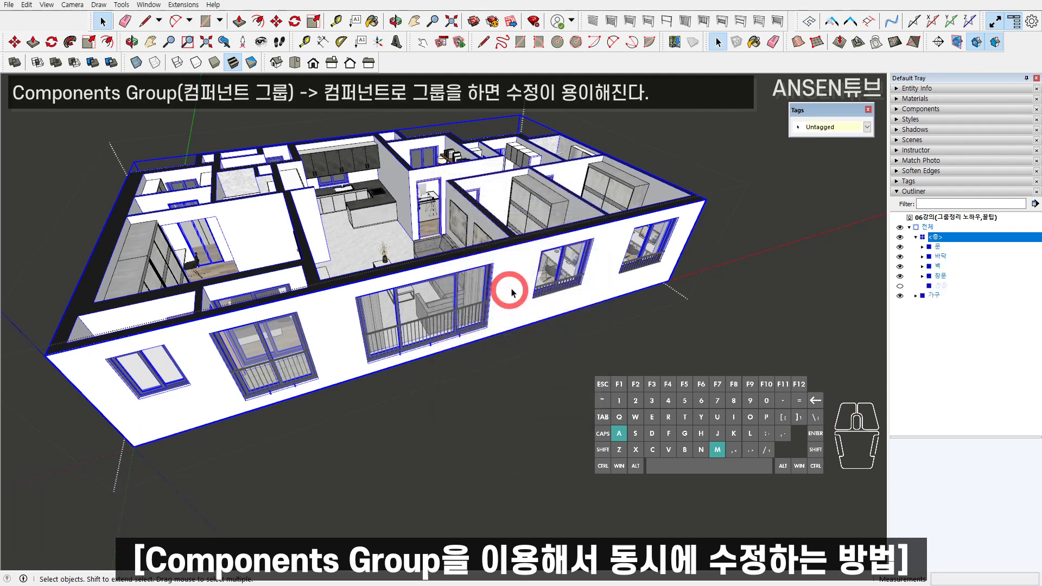
- Copy the 층 component upward so a second storey sits directly on the first
{"action": "middle_click_drag", "start_coordinate": [555, 296], "coordinate": [516, 319]}
{"action": "left_click", "coordinate": [520, 324]}
{"action": "key", "text": "ctrl"}
{"action": "left_click", "coordinate": [546, 245]}
{"action": "key", "text": "space"}
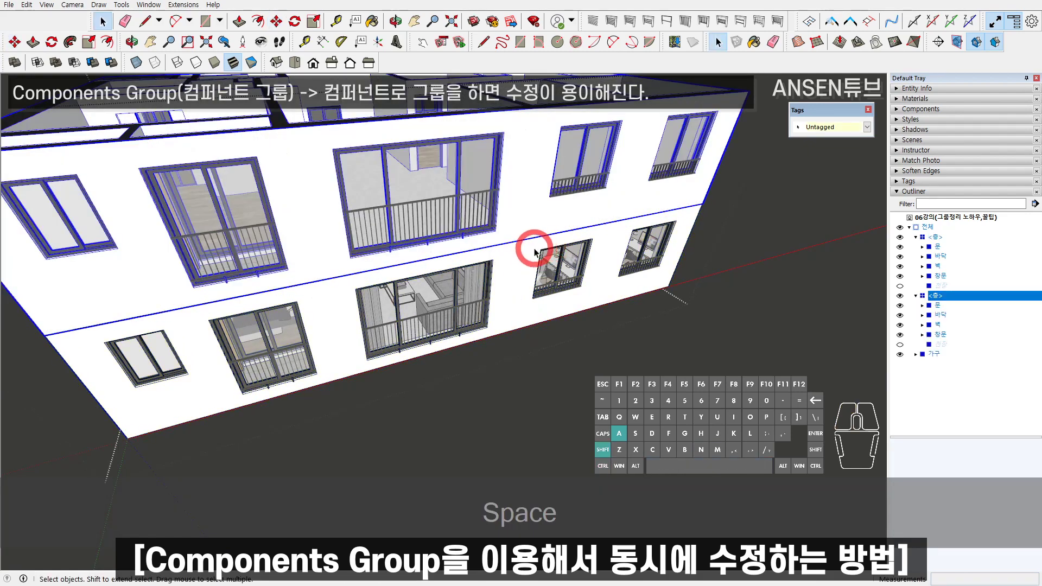
{"action": "scroll", "coordinate": [539, 251], "scroll_direction": "down", "scroll_amount": 3}
{"action": "middle_click_drag", "start_coordinate": [539, 252], "coordinate": [544, 287], "text": "shift"}
{"action": "left_click", "coordinate": [646, 296]}
- Open the 벽 group of the upper 층 component and narrow a front window opening by pushing its side face 310 mm inward
{"action": "scroll", "coordinate": [563, 235], "scroll_direction": "up", "scroll_amount": 5}
{"action": "middle_click_drag", "start_coordinate": [568, 244], "coordinate": [426, 265], "text": "shift"}
{"action": "scroll", "coordinate": [467, 227], "scroll_direction": "up", "scroll_amount": 4}
{"action": "double_click", "coordinate": [464, 251]}
{"action": "left_click", "coordinate": [539, 252]}
{"action": "double_click", "coordinate": [539, 252]}
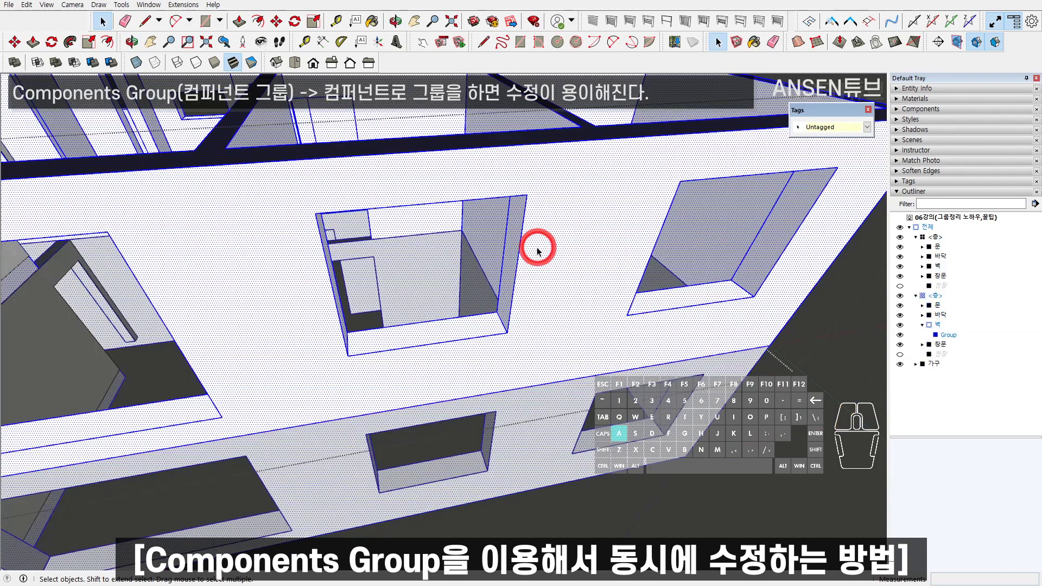
{"action": "key", "text": "p"}
{"action": "left_click_drag", "start_coordinate": [513, 228], "coordinate": [484, 242]}
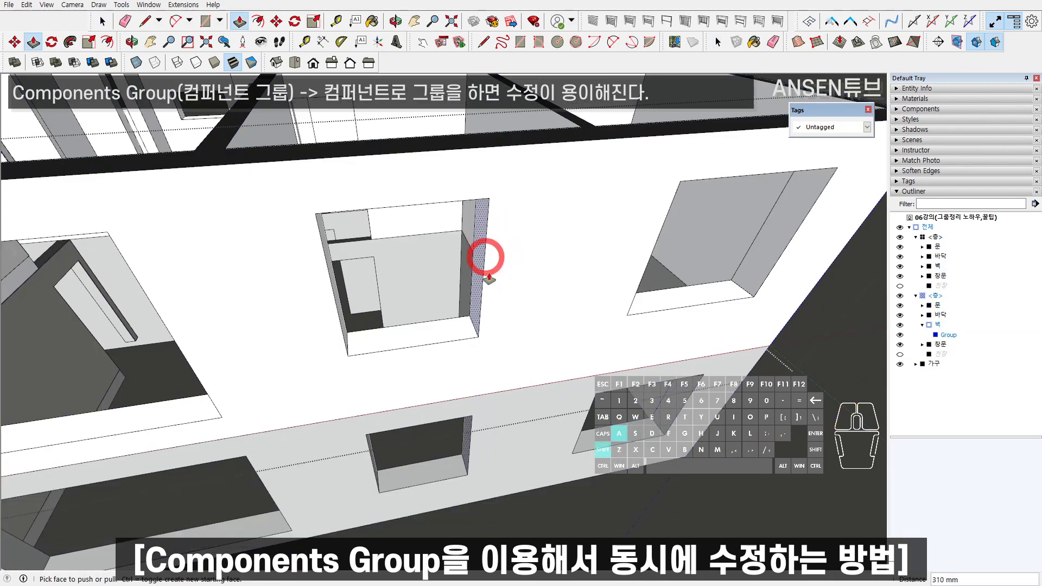
{"action": "middle_click_drag", "start_coordinate": [484, 243], "coordinate": [515, 154], "text": "shift"}
{"action": "middle_click_drag", "start_coordinate": [511, 337], "coordinate": [550, 182], "text": "shift"}
{"action": "key", "text": "space"}
{"action": "key", "text": "Escape"}
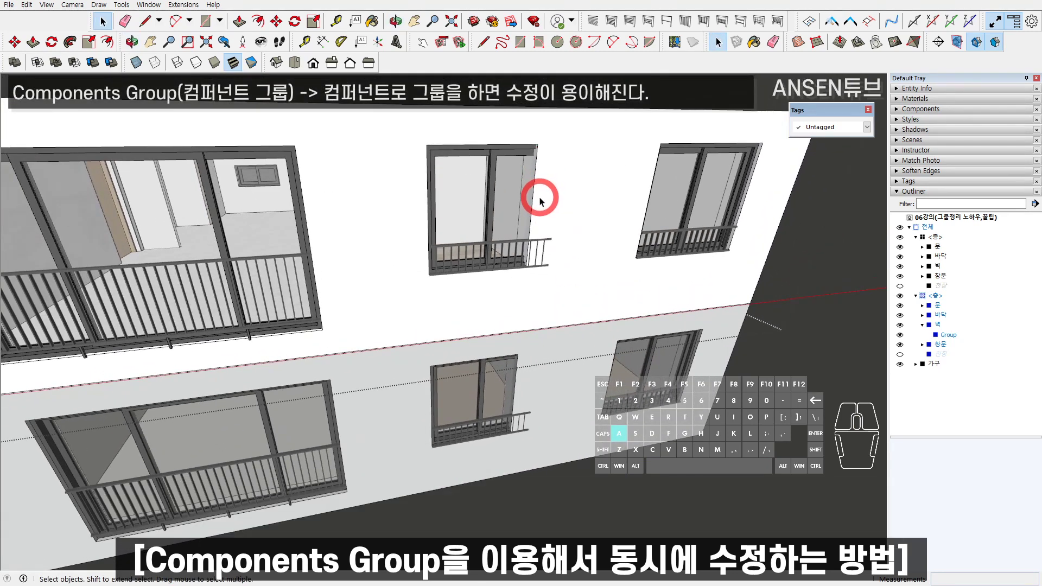
- Undo the window opening change and leave the open groups
{"action": "scroll", "coordinate": [508, 203], "scroll_direction": "up", "scroll_amount": 2}
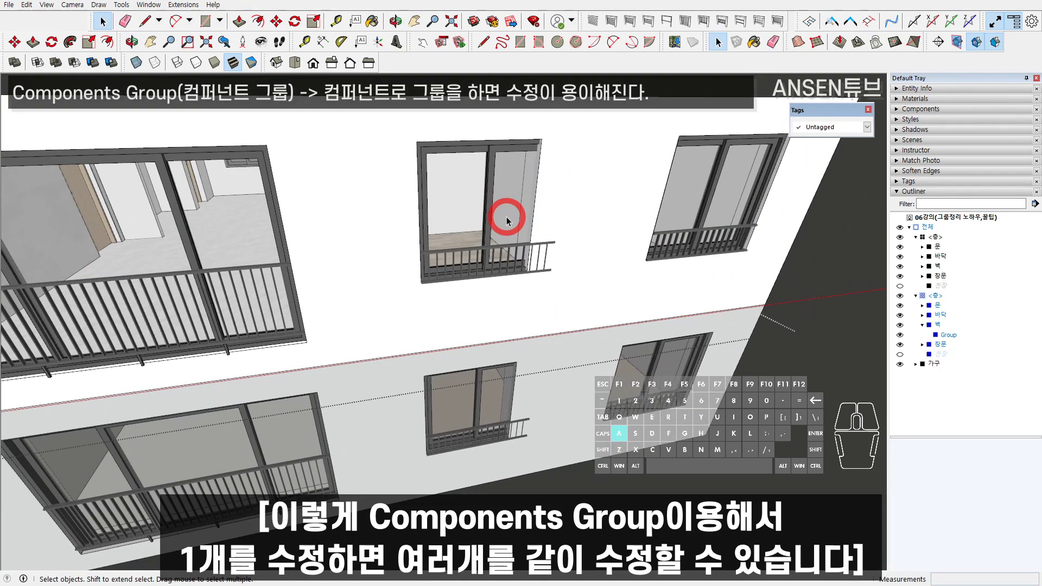
{"action": "key", "text": "ctrl+z"}
{"action": "key", "text": "Escape"}
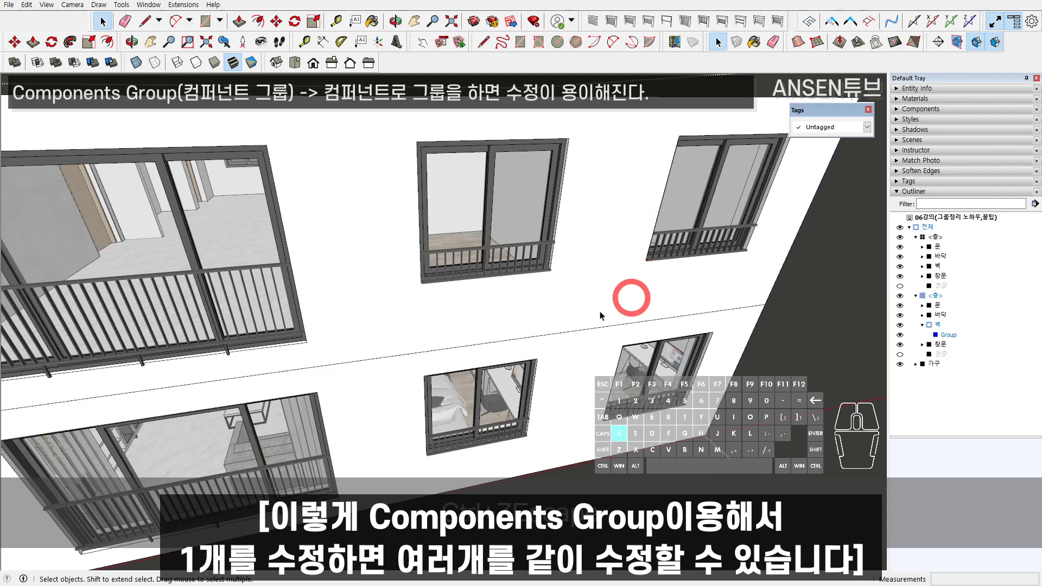
{"action": "middle_click_drag", "start_coordinate": [559, 233], "coordinate": [549, 333], "text": "shift"}
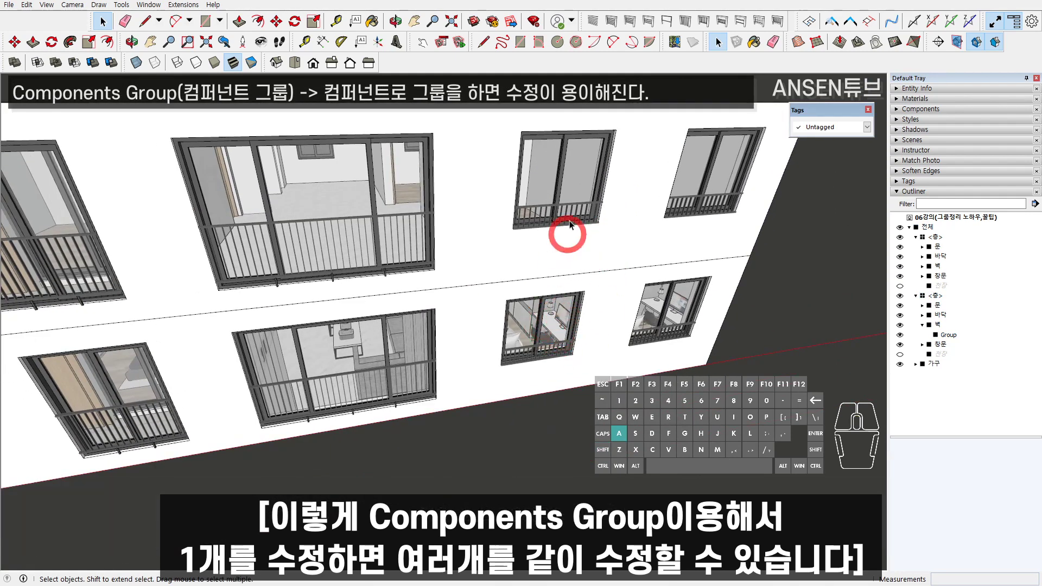
{"action": "middle_click_drag", "start_coordinate": [623, 145], "coordinate": [569, 213]}
{"action": "scroll", "coordinate": [570, 213], "scroll_direction": "up", "scroll_amount": 1}
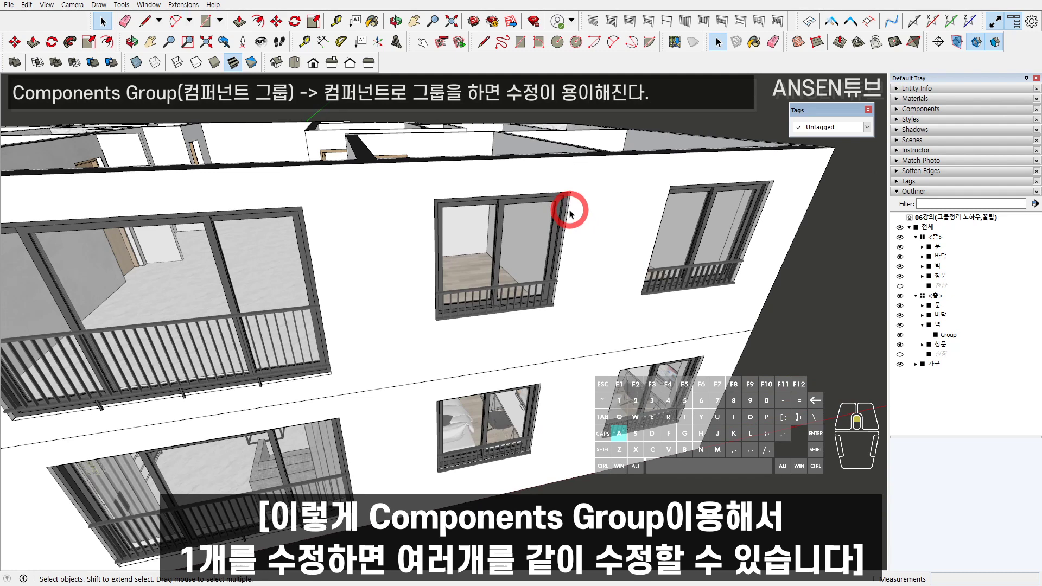
{"action": "scroll", "coordinate": [573, 224], "scroll_direction": "down", "scroll_amount": 3}
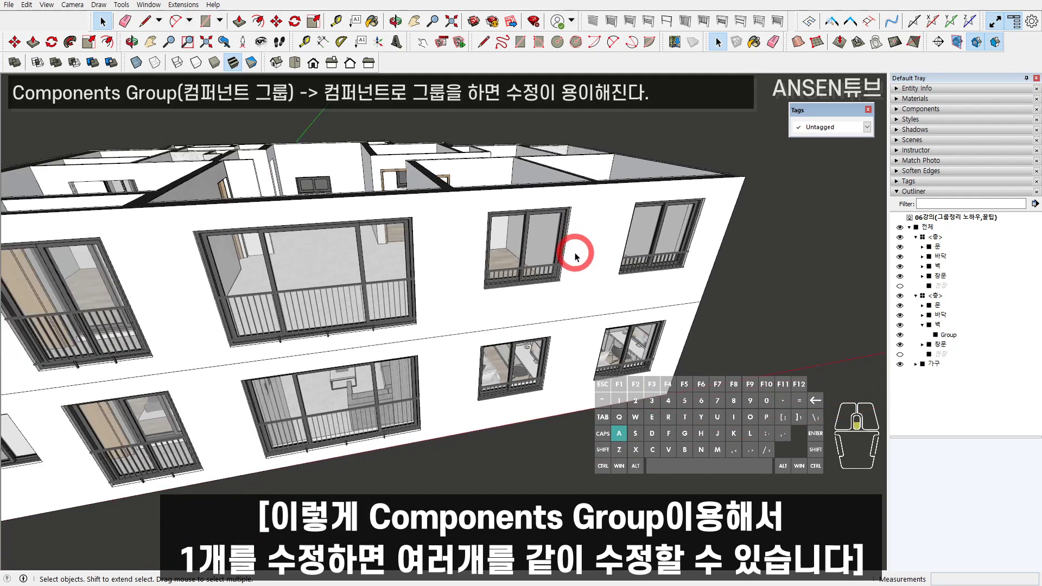
{"action": "scroll", "coordinate": [577, 259], "scroll_direction": "down", "scroll_amount": 3}
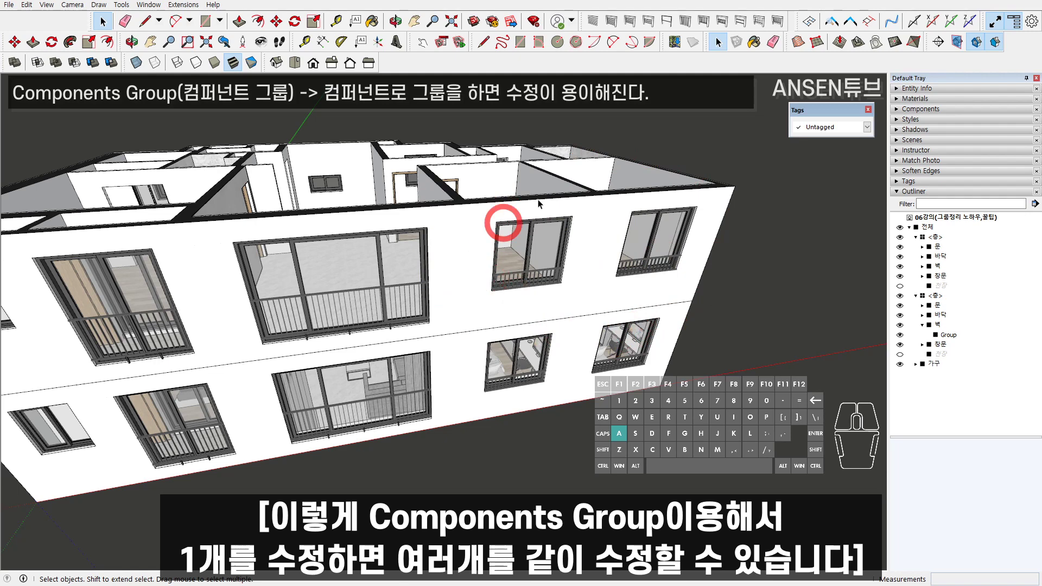
{"action": "scroll", "coordinate": [548, 272], "scroll_direction": "up", "scroll_amount": 3}
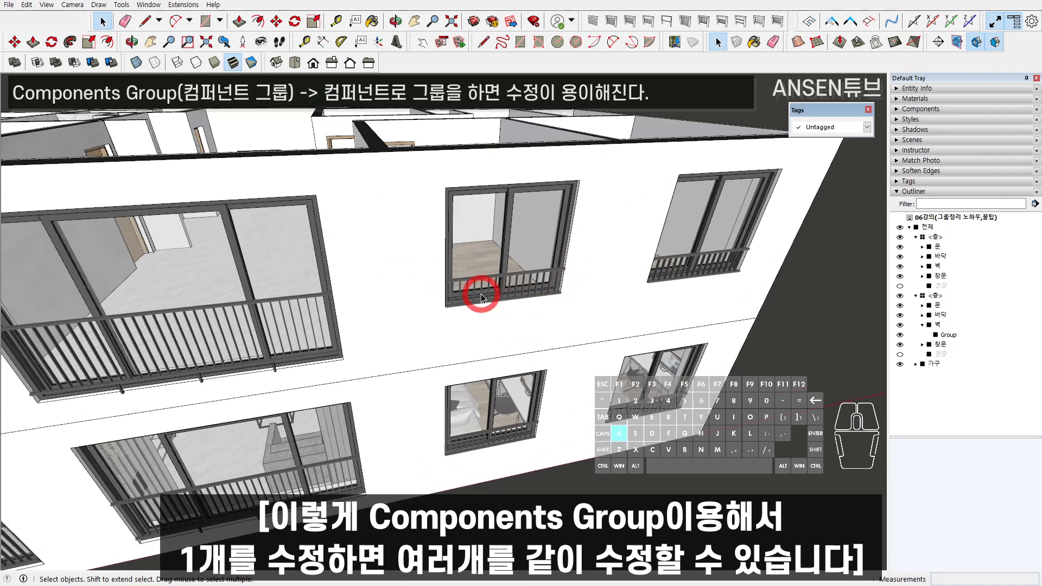
- Open the 창문 group of the upper 층 component and narrow the end window by stretching the side of its frame inward
{"action": "double_click", "coordinate": [552, 239]}
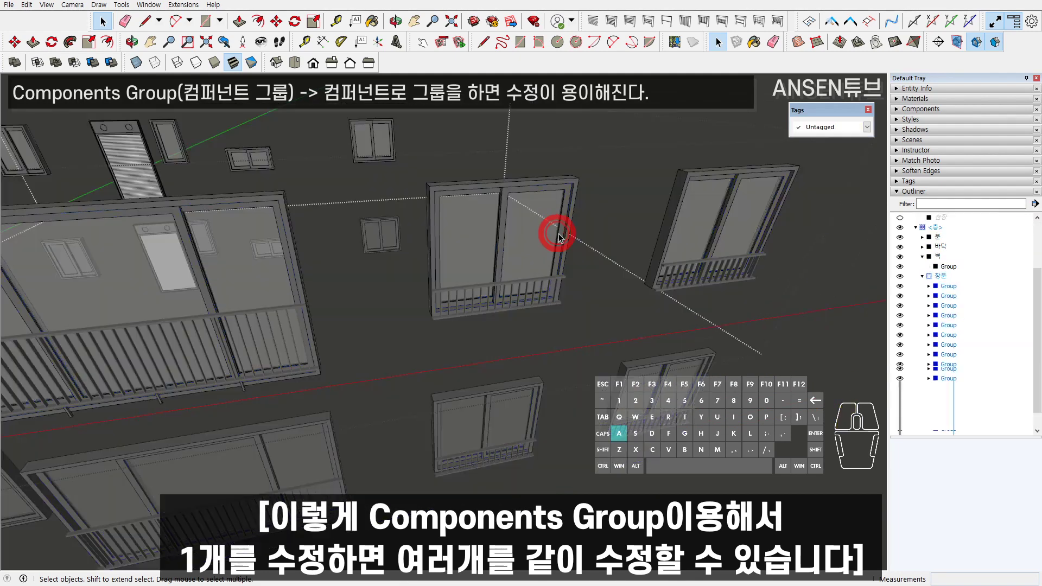
{"action": "scroll", "coordinate": [555, 232], "scroll_direction": "up", "scroll_amount": 2}
{"action": "left_click", "coordinate": [563, 222]}
{"action": "key", "text": "alt+s"}
{"action": "left_click_drag", "start_coordinate": [619, 143], "coordinate": [599, 241]}
{"action": "middle_click_drag", "start_coordinate": [614, 225], "coordinate": [471, 222]}
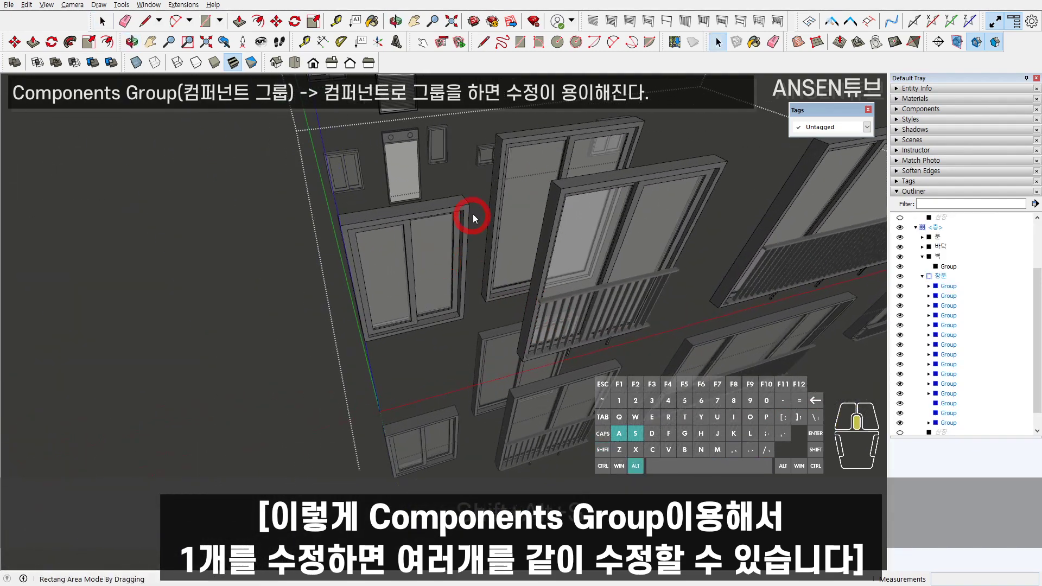
{"action": "key", "text": "alt+s"}
{"action": "scroll", "coordinate": [471, 222], "scroll_direction": "up", "scroll_amount": 3}
{"action": "left_click_drag", "start_coordinate": [448, 285], "coordinate": [444, 317]}
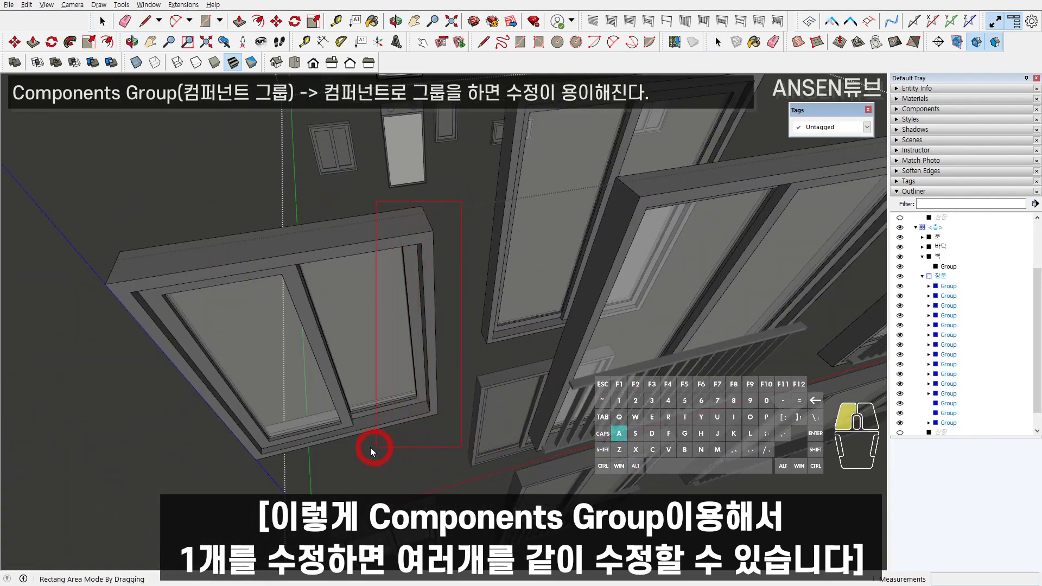
{"action": "left_click_drag", "start_coordinate": [375, 447], "coordinate": [373, 449]}
{"action": "scroll", "coordinate": [430, 282], "scroll_direction": "up", "scroll_amount": 2}
{"action": "middle_click_drag", "start_coordinate": [428, 285], "coordinate": [438, 204]}
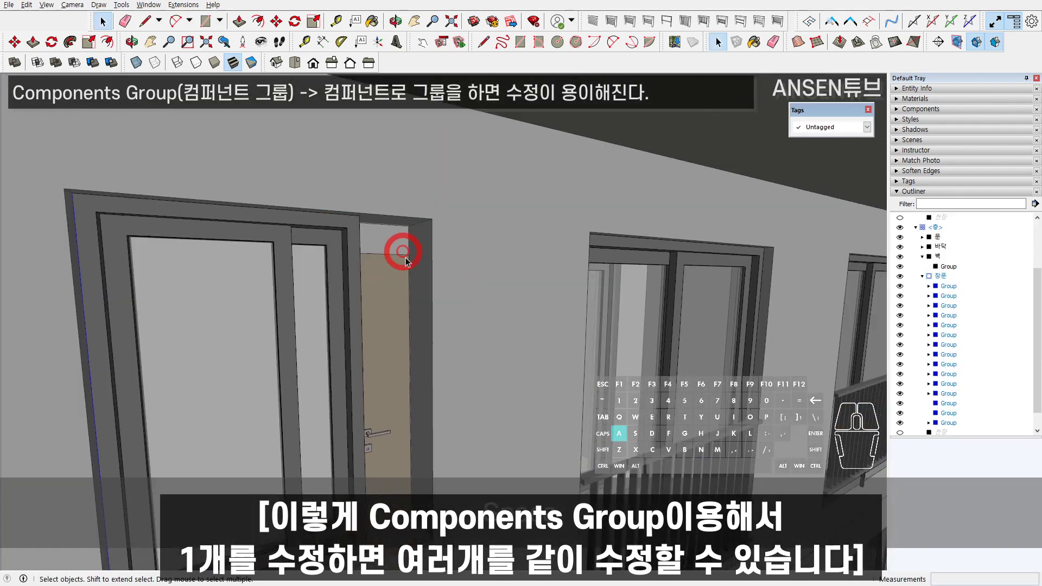
- Undo the window stretch, redo it to compare both storeys, undo it again and leave the open groups
{"action": "scroll", "coordinate": [405, 258], "scroll_direction": "down", "scroll_amount": 5}
{"action": "middle_click_drag", "start_coordinate": [405, 258], "coordinate": [450, 269]}
{"action": "scroll", "coordinate": [444, 291], "scroll_direction": "up", "scroll_amount": 2}
{"action": "scroll", "coordinate": [470, 292], "scroll_direction": "down", "scroll_amount": 1}
{"action": "scroll", "coordinate": [472, 288], "scroll_direction": "down", "scroll_amount": 2}
{"action": "key", "text": "ctrl+z"}
{"action": "key", "text": "ctrl+y"}
{"action": "scroll", "coordinate": [454, 298], "scroll_direction": "down", "scroll_amount": 1}
{"action": "key", "text": "ctrl+z"}
{"action": "key", "text": "space"}
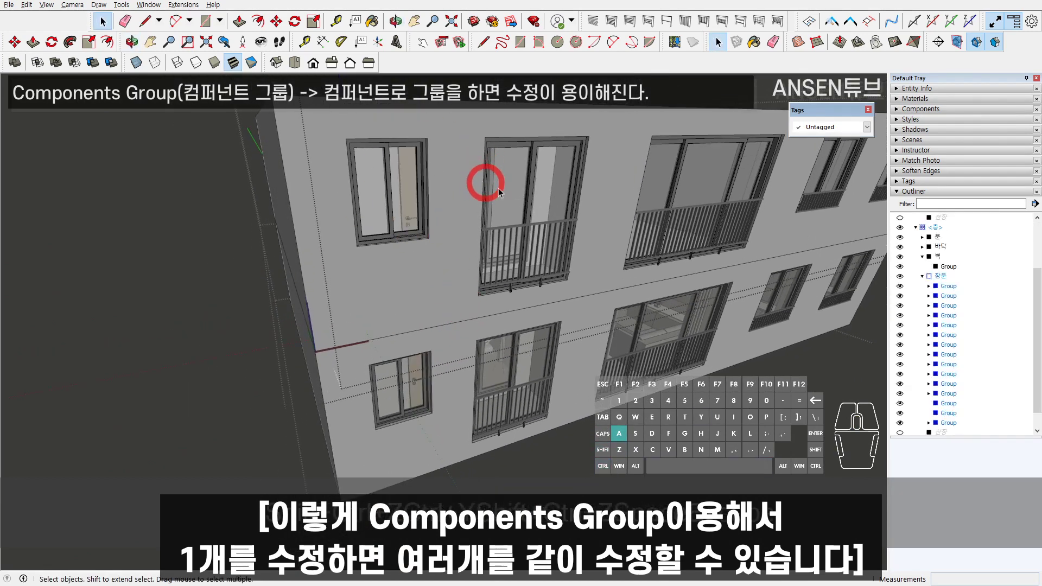
{"action": "left_click", "coordinate": [494, 185]}
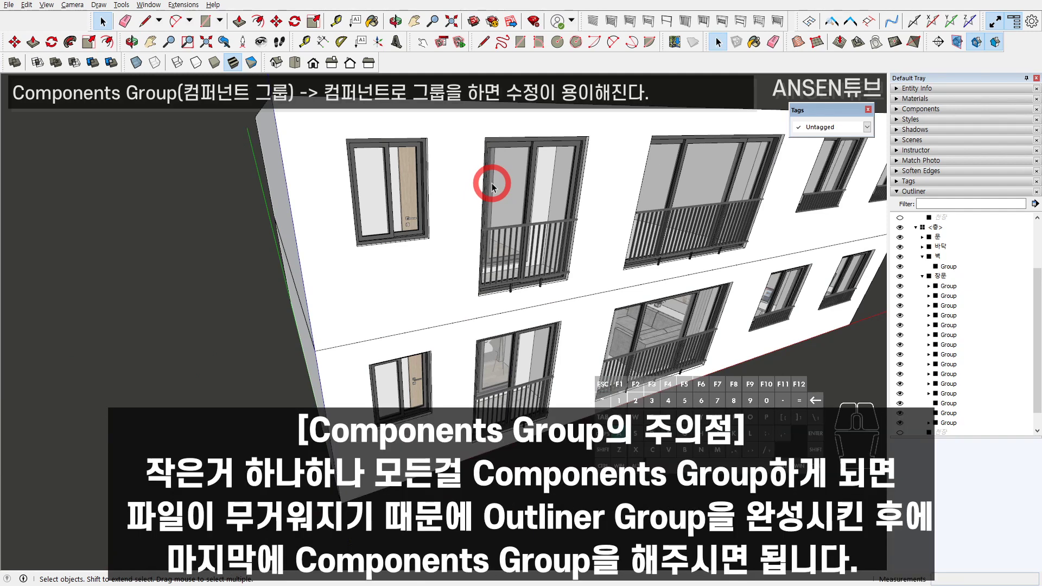
- Collapse both 층 components in the Outliner
{"action": "scroll", "coordinate": [490, 191], "scroll_direction": "down", "scroll_amount": 2}
{"action": "middle_click_drag", "start_coordinate": [521, 226], "coordinate": [379, 309]}
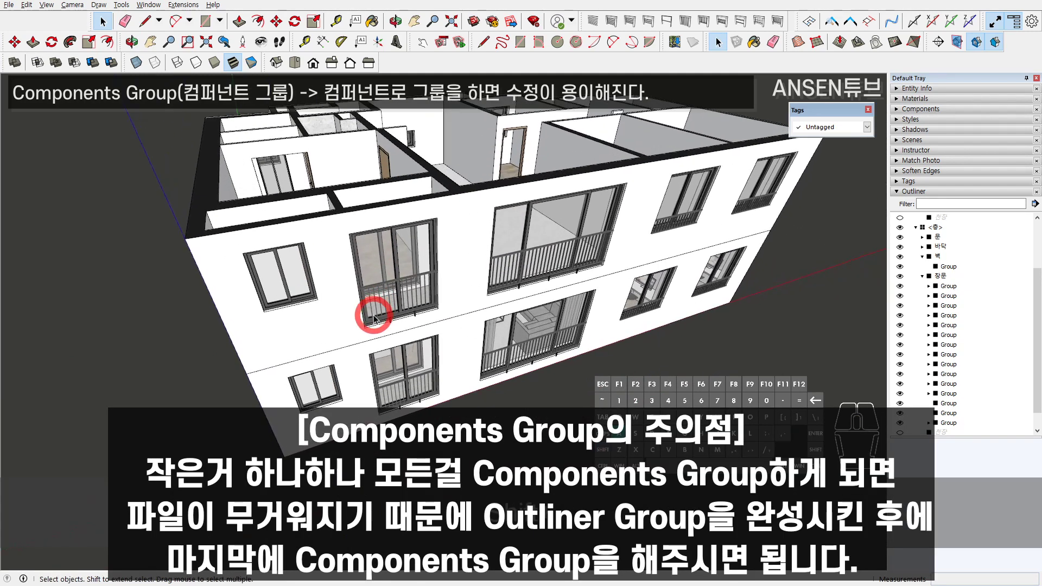
{"action": "scroll", "coordinate": [382, 311], "scroll_direction": "up", "scroll_amount": 2}
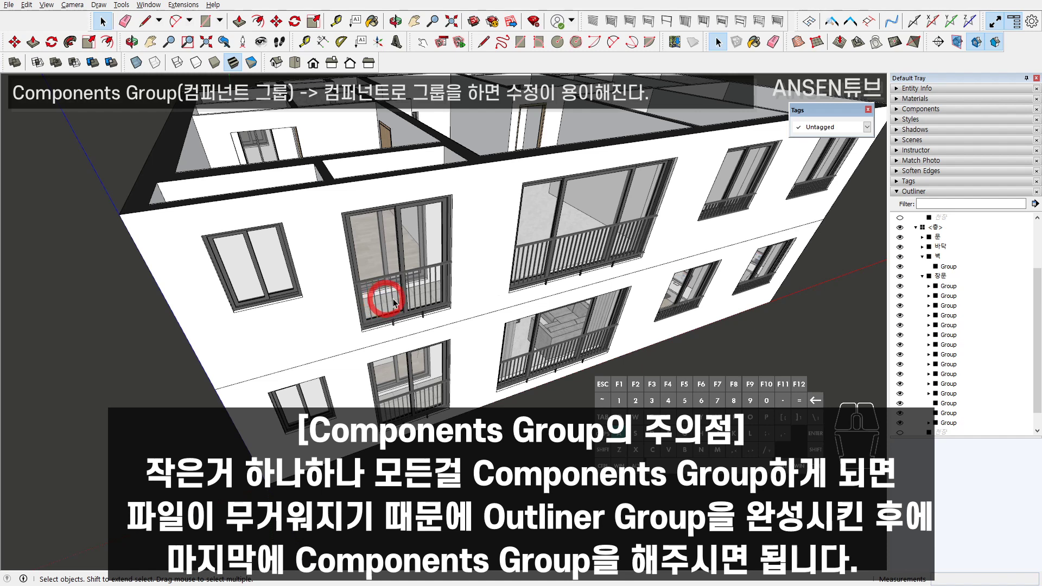
{"action": "scroll", "coordinate": [429, 299], "scroll_direction": "down", "scroll_amount": 2}
{"action": "middle_click_drag", "start_coordinate": [735, 270], "coordinate": [740, 279], "text": "shift"}
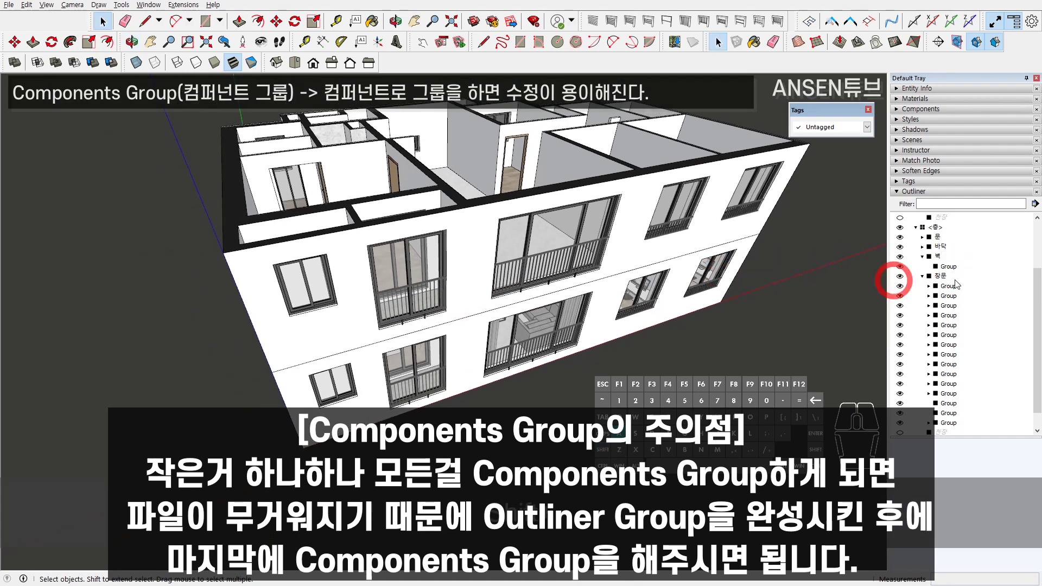
{"action": "scroll", "coordinate": [980, 269], "scroll_direction": "up", "scroll_amount": 3}
{"action": "left_click", "coordinate": [916, 237]}
{"action": "left_click", "coordinate": [917, 247]}
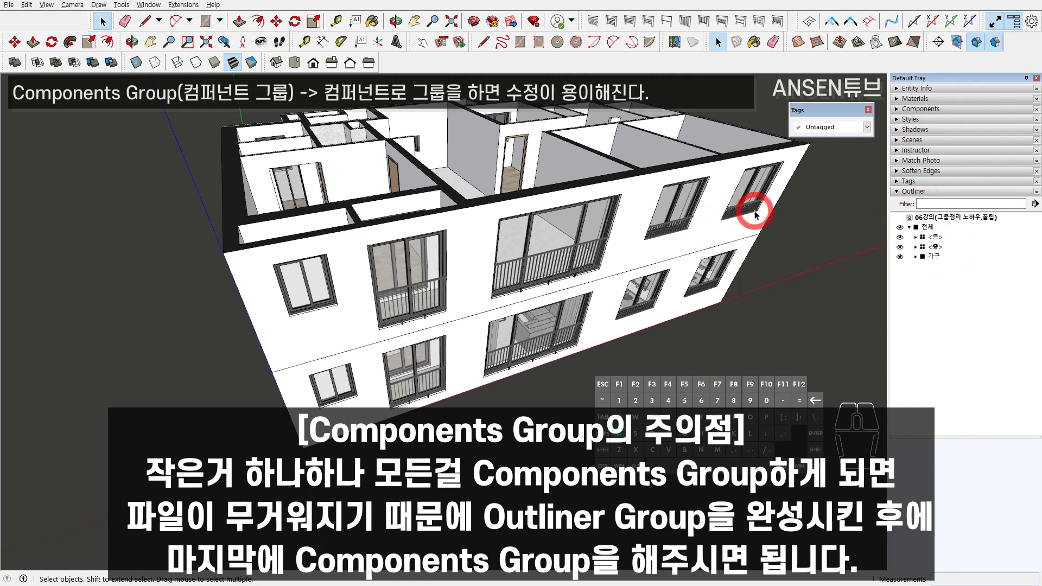
- Open the 전체 group and select the upper 층 component inside it
{"action": "double_click", "coordinate": [651, 197]}
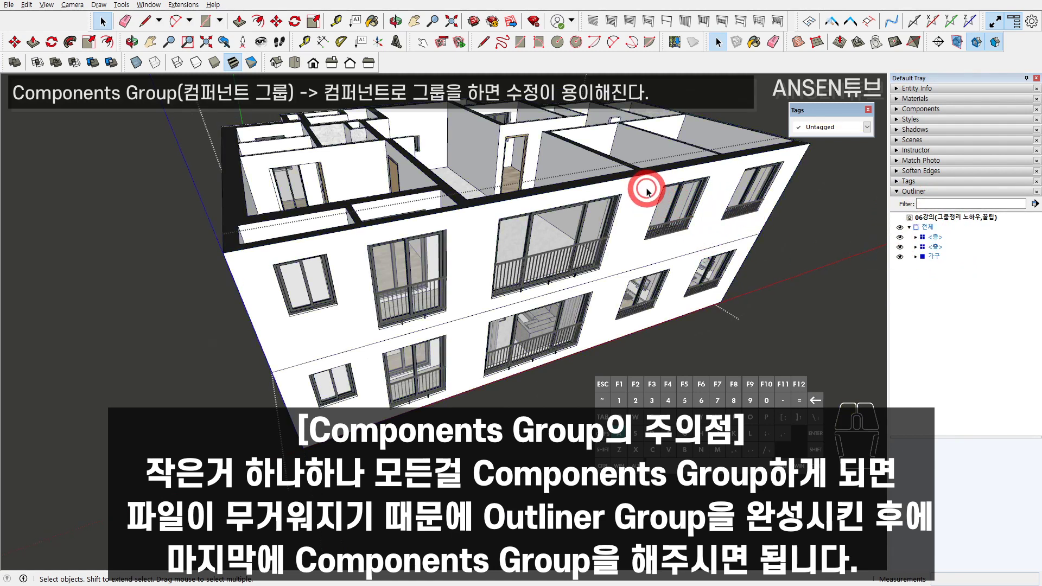
{"action": "left_click", "coordinate": [646, 194]}
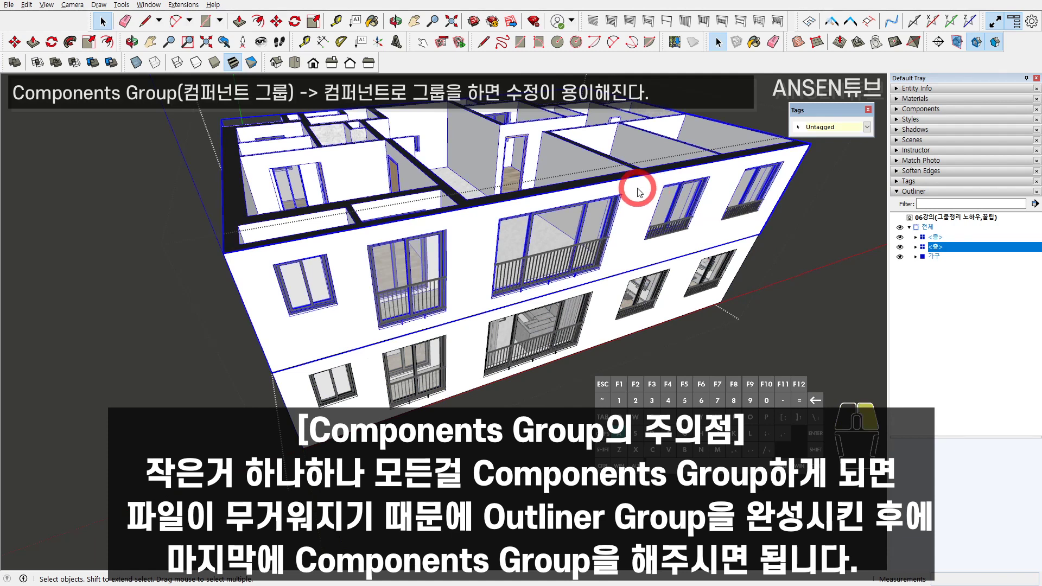
{"action": "right_click", "coordinate": [637, 191]}
{"action": "left_click", "coordinate": [698, 280]}
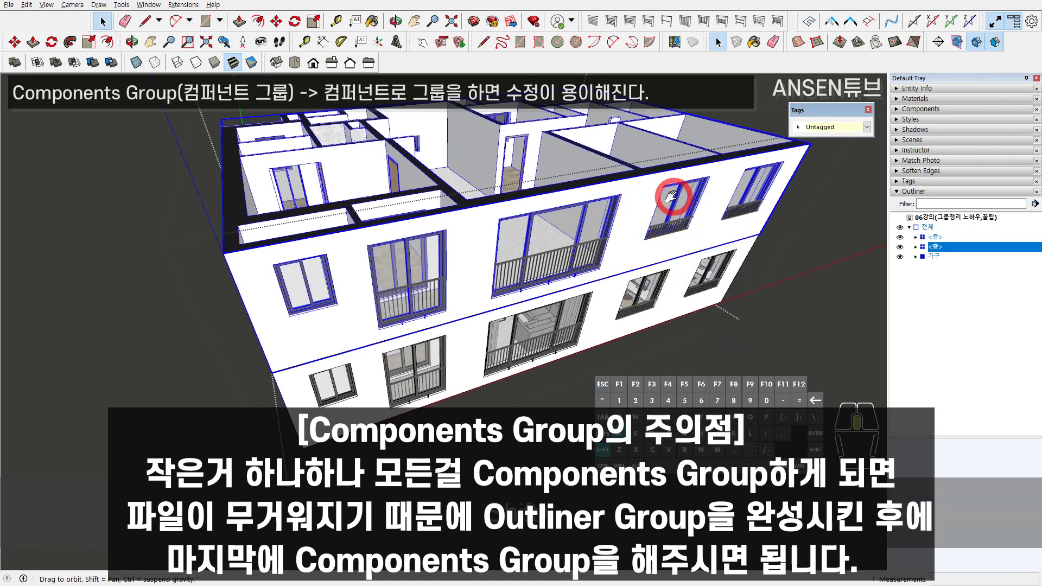
{"action": "middle_click_drag", "start_coordinate": [675, 198], "coordinate": [525, 241], "text": "shift"}
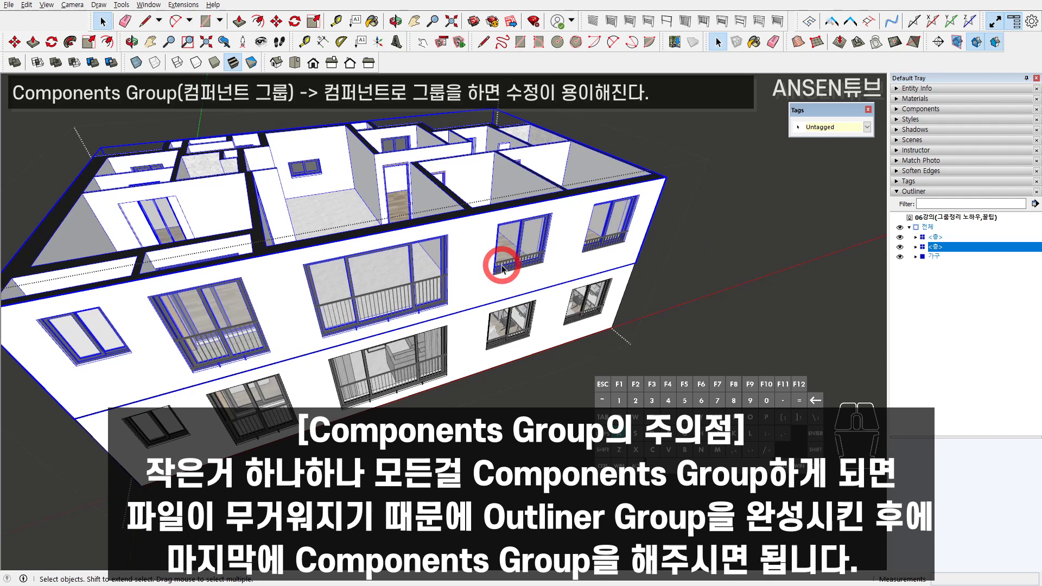
{"action": "scroll", "coordinate": [577, 233], "scroll_direction": "up", "scroll_amount": 3}
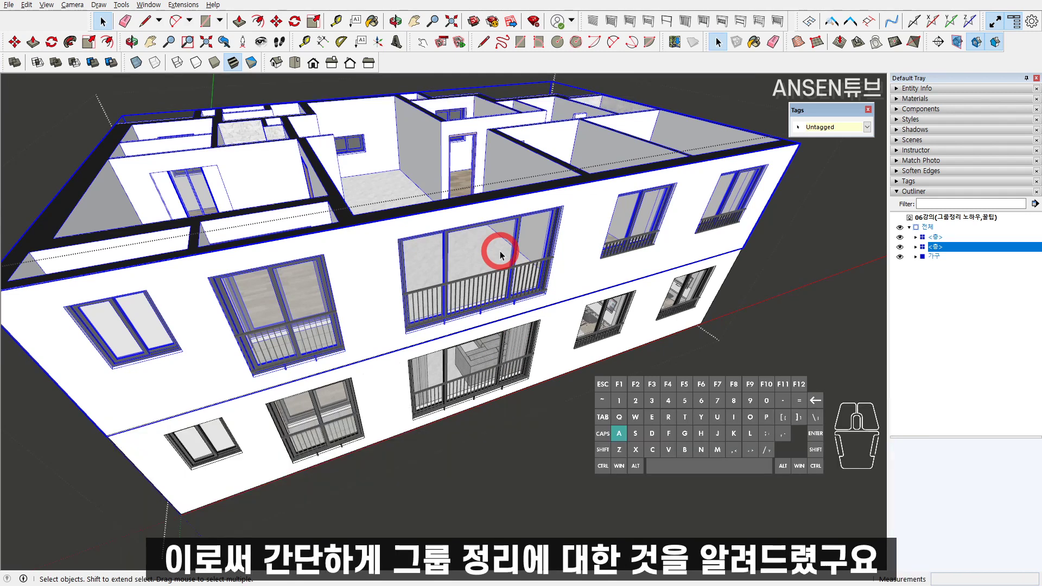
- Clear the selection and leave the 전체 group
{"action": "key", "text": "Escape"}
{"action": "key", "text": "Escape"}
{"action": "key", "text": "Escape"}
{"action": "scroll", "coordinate": [542, 242], "scroll_direction": "down", "scroll_amount": 3}
{"action": "scroll", "coordinate": [547, 266], "scroll_direction": "up", "scroll_amount": 2}
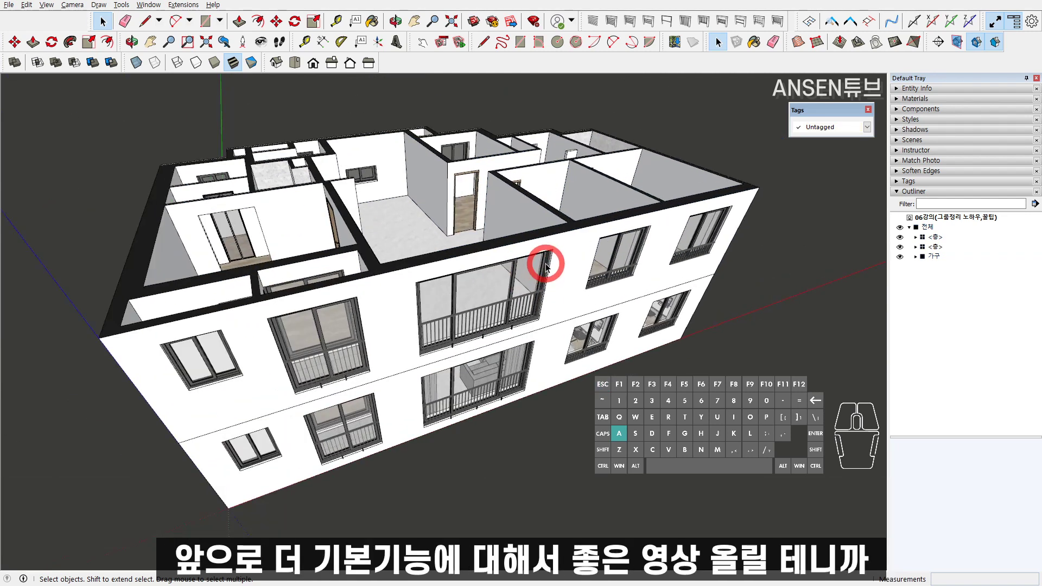